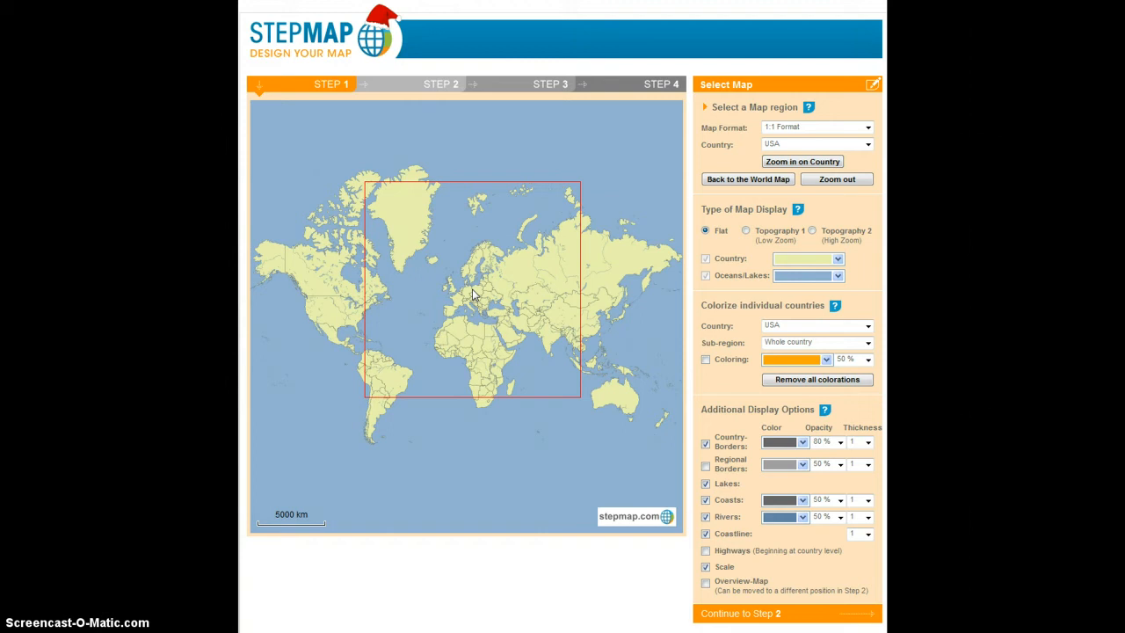
Zoom the world map in to Europe and then to the Iberian Peninsula as the map region.
{"action": "left_click_drag", "start_coordinate": [473, 295], "coordinate": [514, 297]}
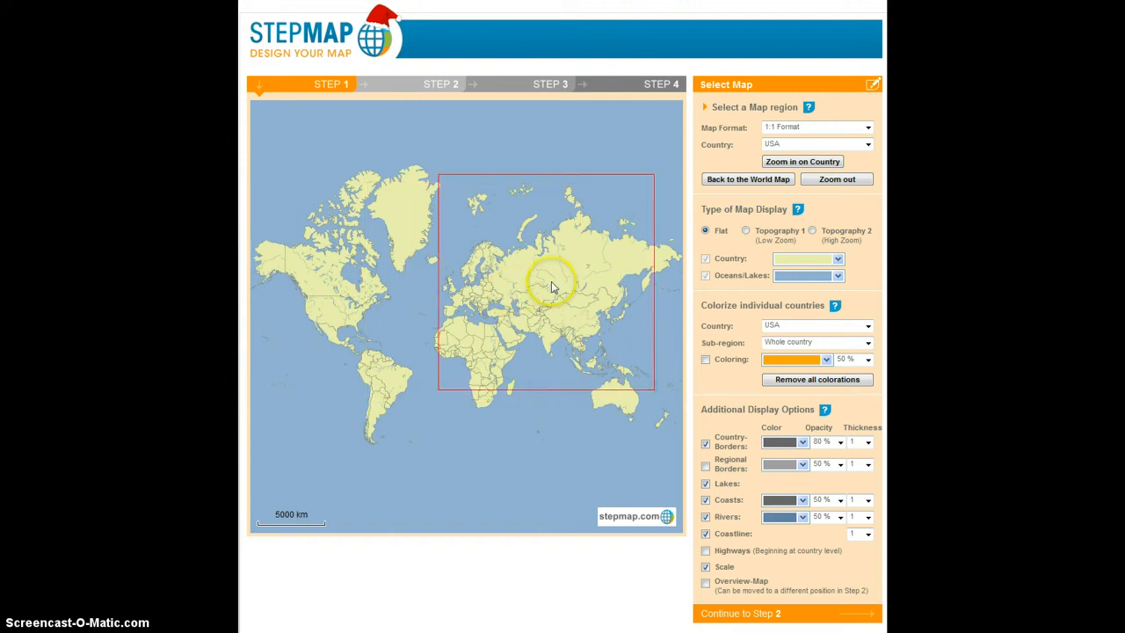
{"action": "left_click_drag", "start_coordinate": [756, 233], "coordinate": [774, 229]}
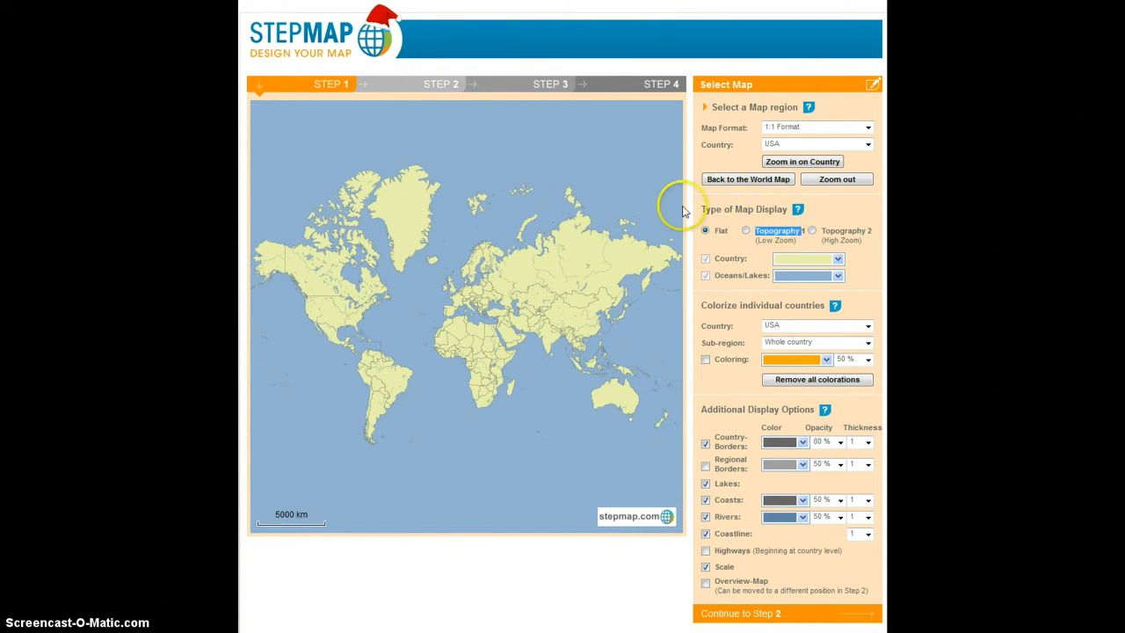
{"action": "left_click", "coordinate": [479, 300]}
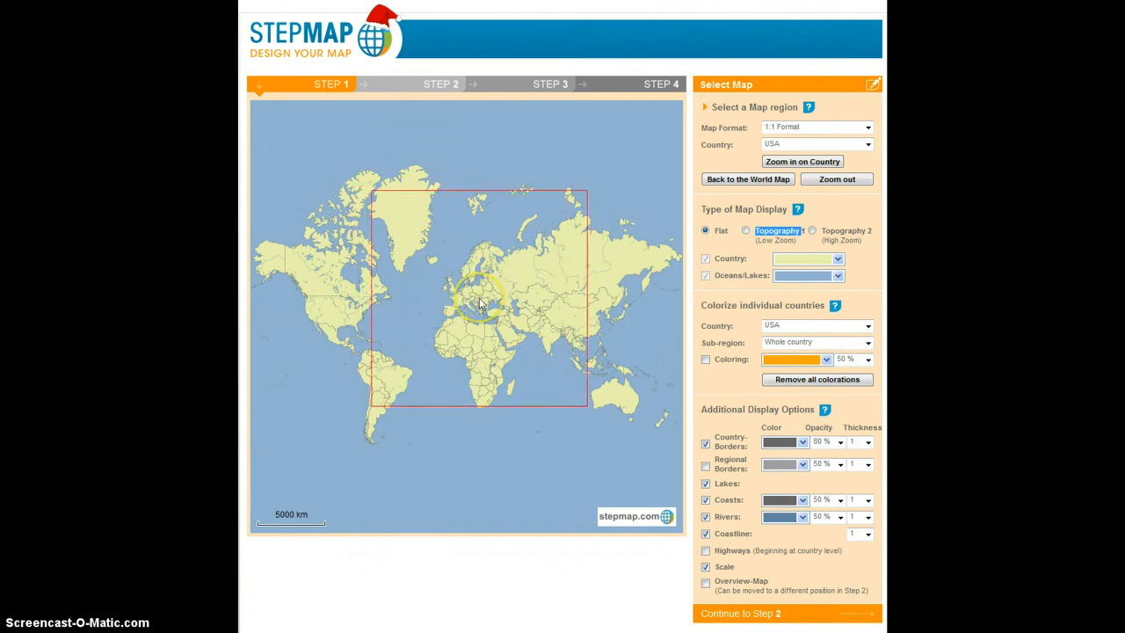
{"action": "scroll", "coordinate": [480, 304], "scroll_direction": "up", "scroll_amount": 4}
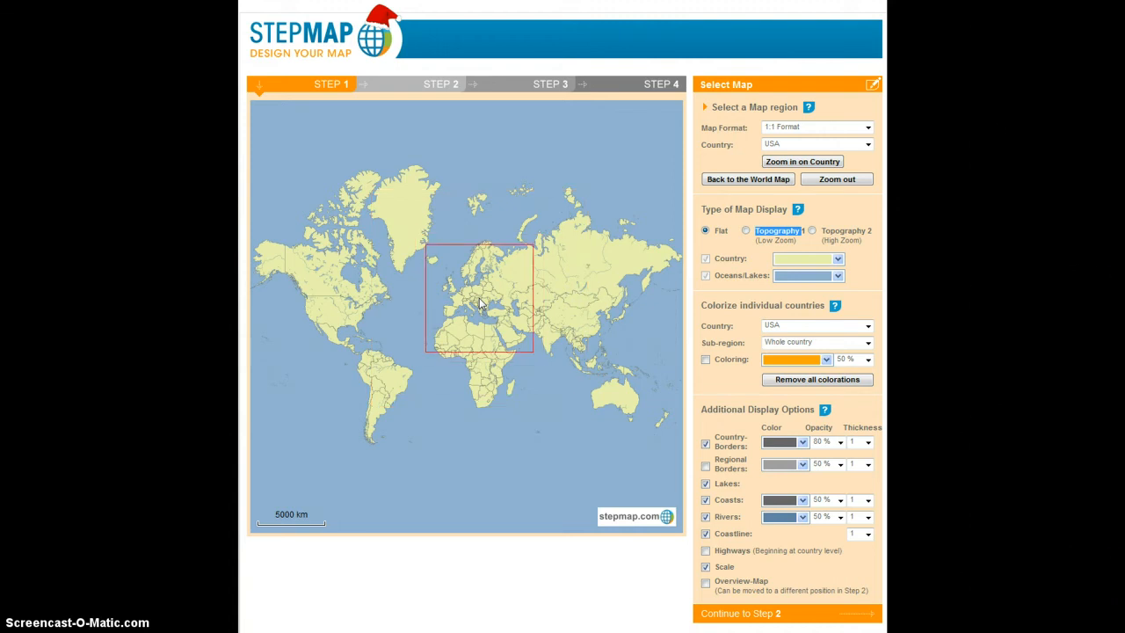
{"action": "scroll", "coordinate": [480, 304], "scroll_direction": "down", "scroll_amount": 4}
{"action": "scroll", "coordinate": [480, 304], "scroll_direction": "up", "scroll_amount": 3}
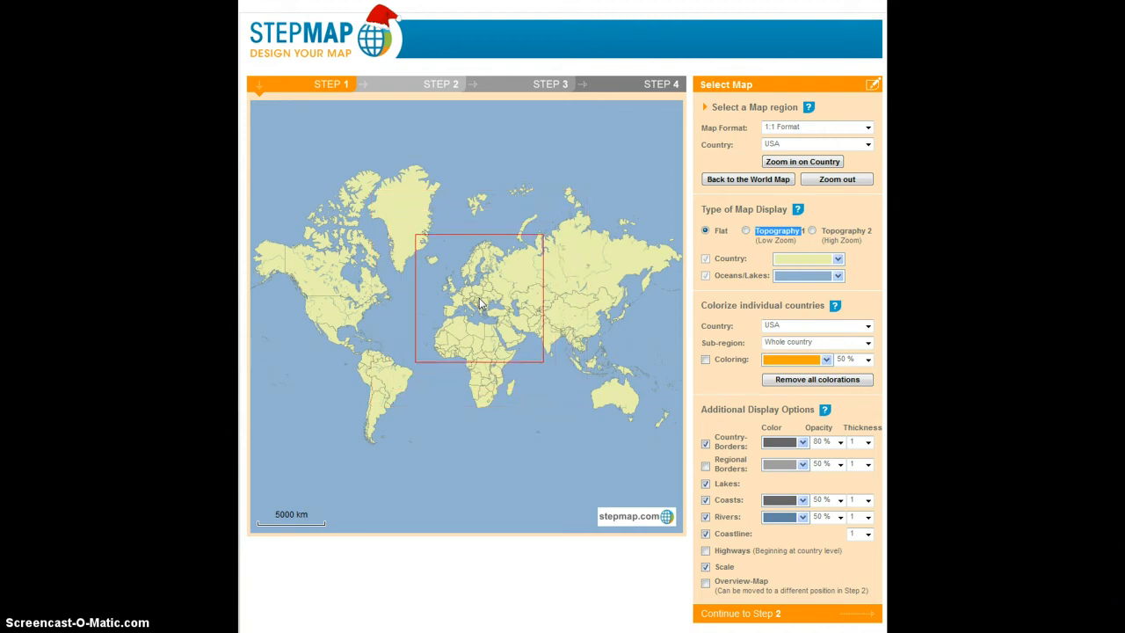
{"action": "scroll", "coordinate": [480, 304], "scroll_direction": "down", "scroll_amount": 1}
{"action": "scroll", "coordinate": [480, 304], "scroll_direction": "up", "scroll_amount": 2}
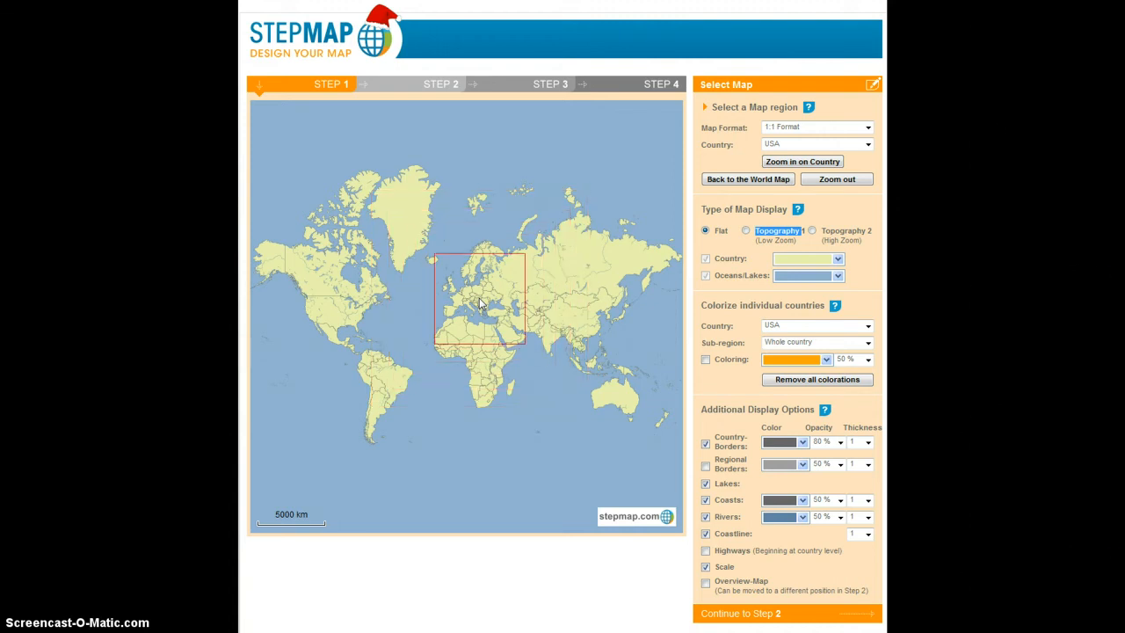
{"action": "scroll", "coordinate": [480, 304], "scroll_direction": "down", "scroll_amount": 2}
{"action": "scroll", "coordinate": [480, 304], "scroll_direction": "up", "scroll_amount": 1}
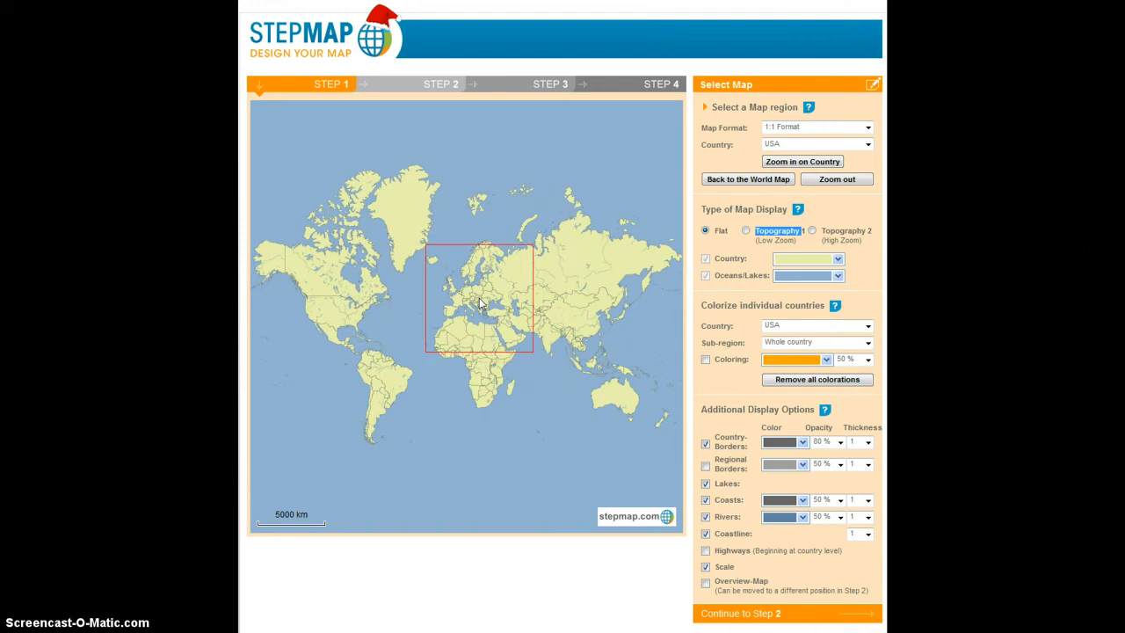
{"action": "scroll", "coordinate": [479, 285], "scroll_direction": "up", "scroll_amount": 1}
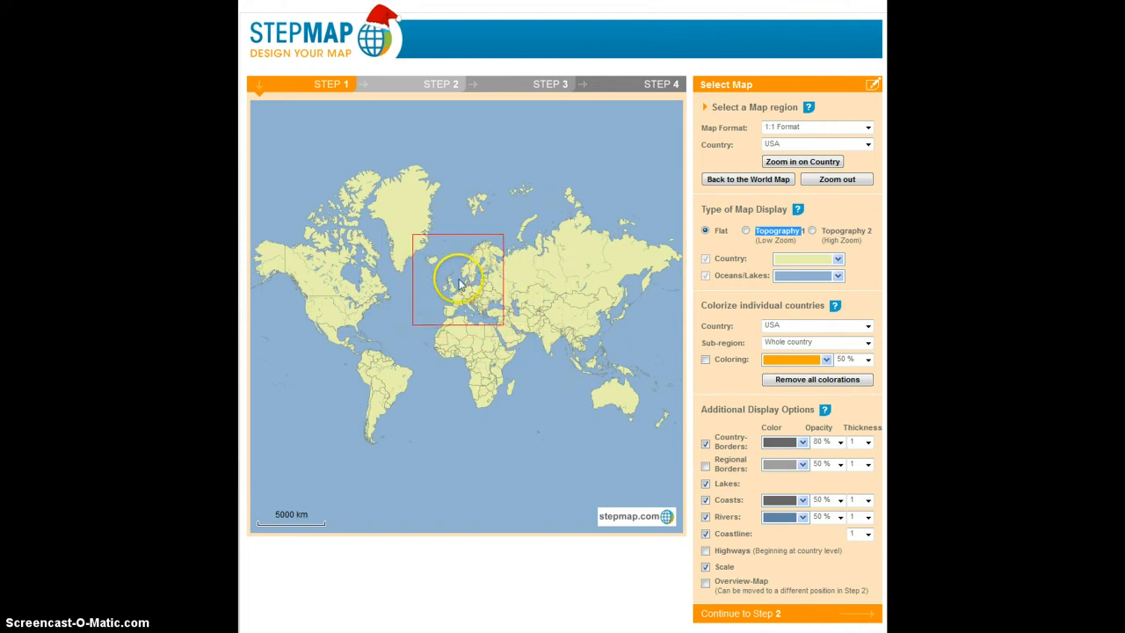
{"action": "left_click", "coordinate": [471, 283]}
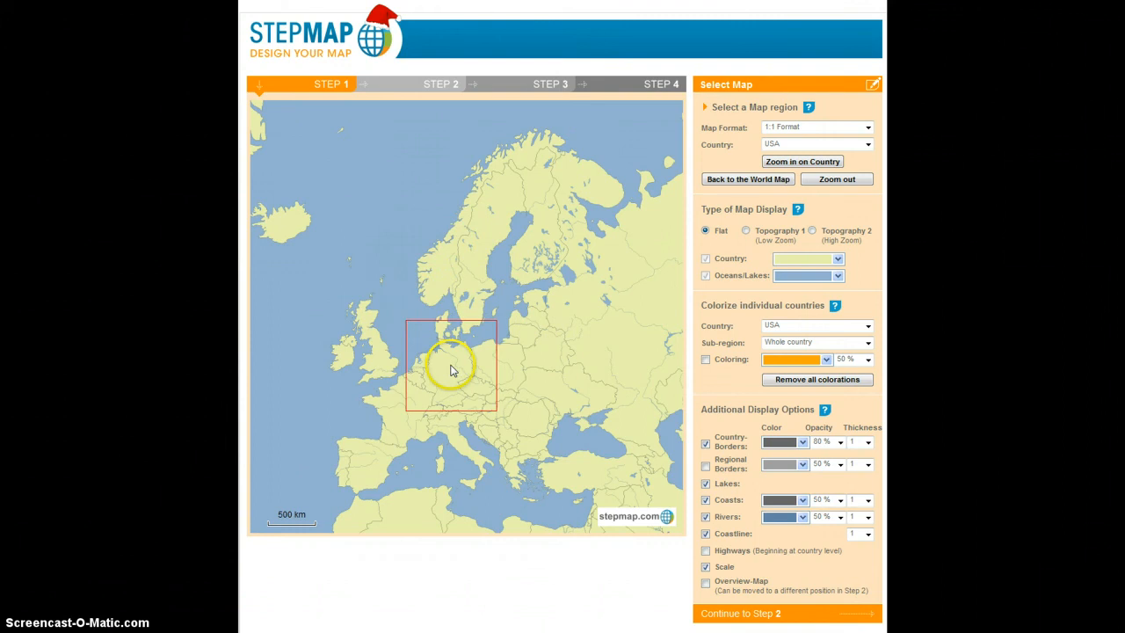
{"action": "left_click", "coordinate": [370, 466]}
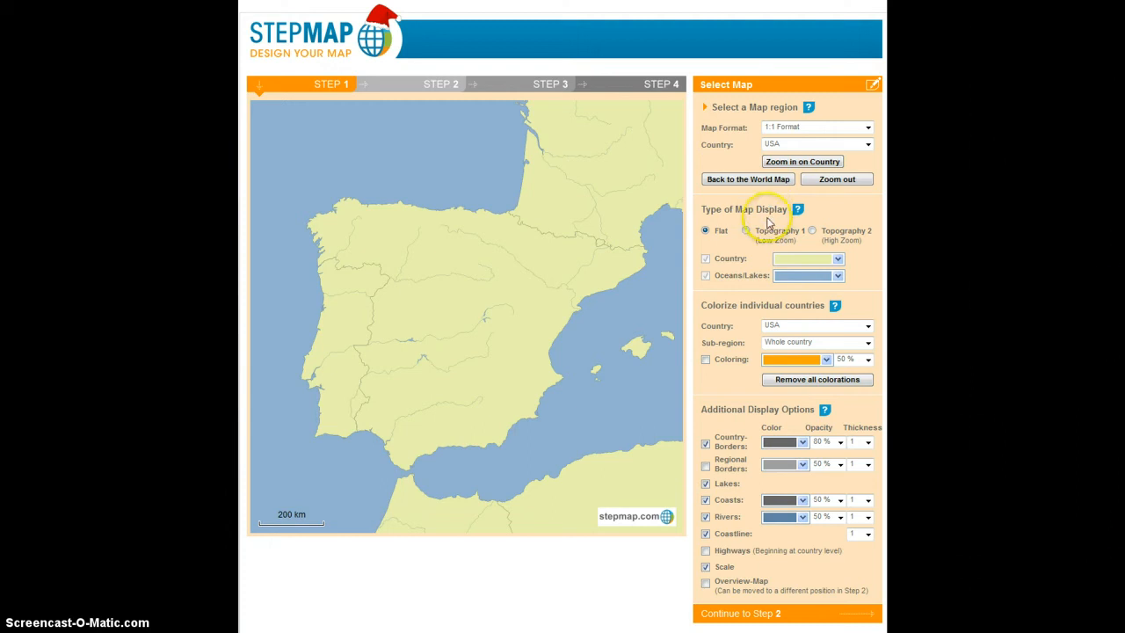
Set the type of map display to Topography 1 (Low Zoom), comparing it with the Flat display.
{"action": "left_click_drag", "start_coordinate": [702, 210], "coordinate": [785, 212]}
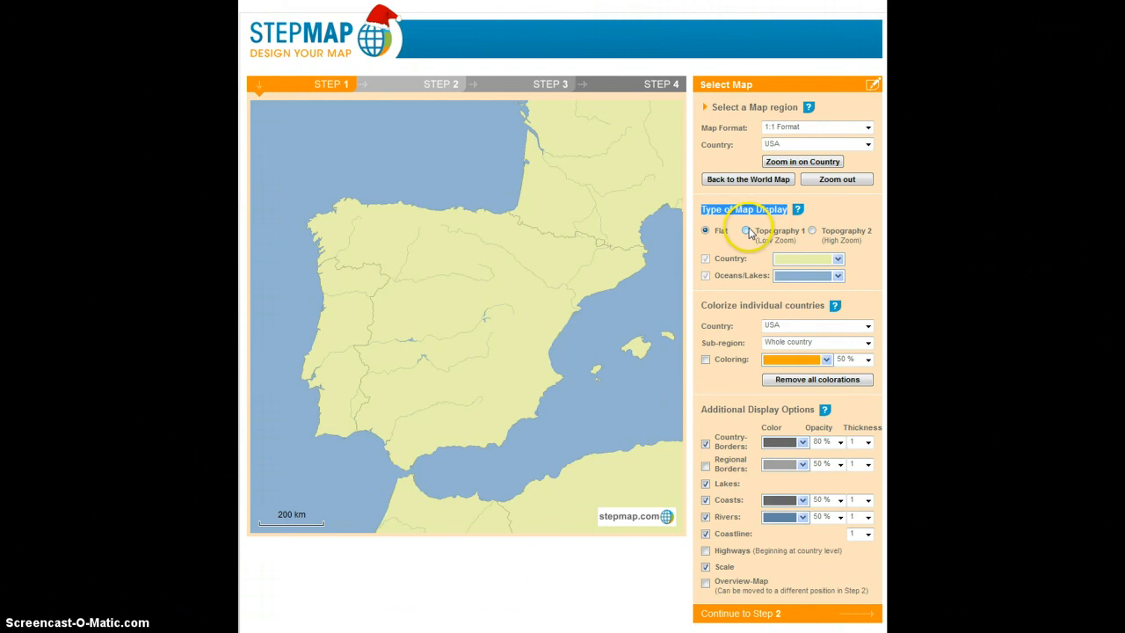
{"action": "left_click", "coordinate": [746, 230]}
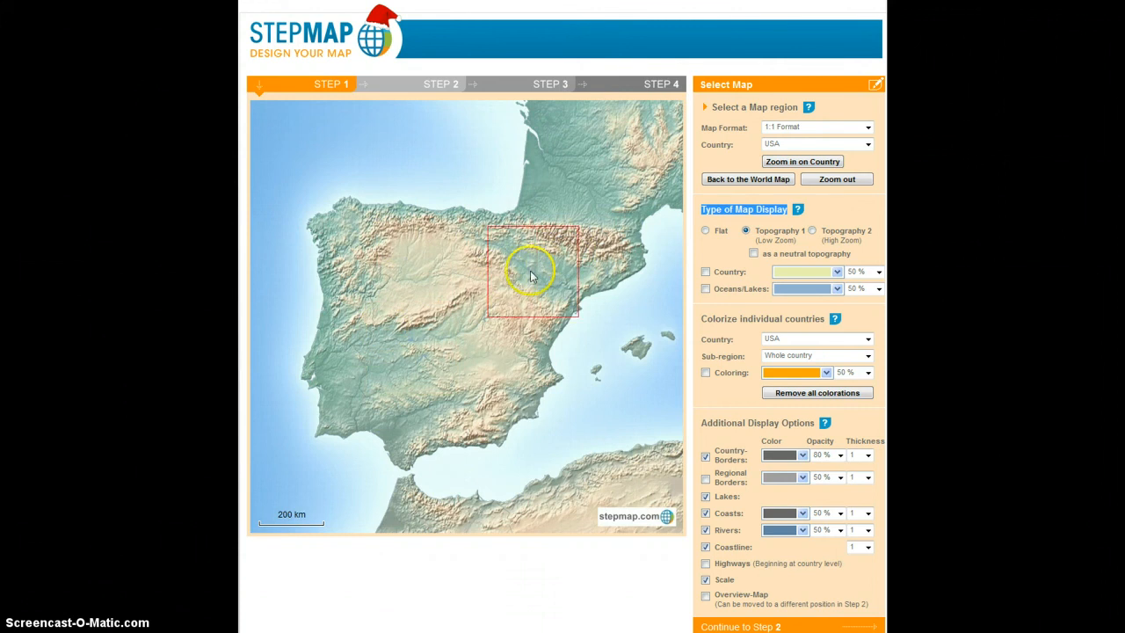
{"action": "left_click", "coordinate": [706, 231]}
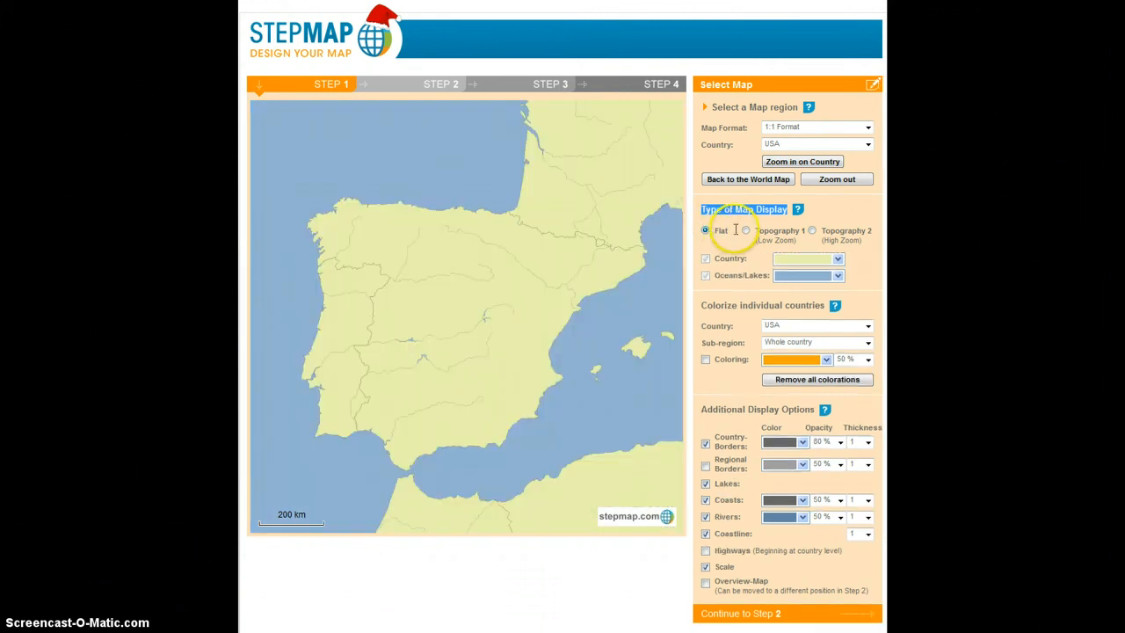
{"action": "left_click", "coordinate": [745, 232]}
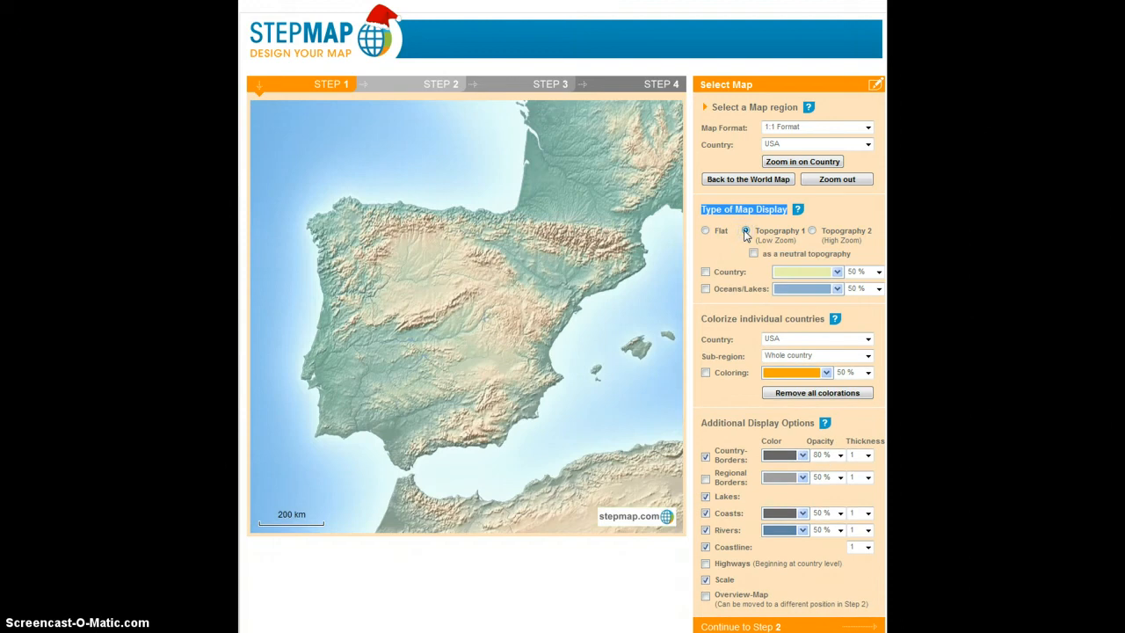
Try the neutral topography option on the Topography 1 display and turn it off again.
{"action": "left_click", "coordinate": [748, 237]}
{"action": "left_click", "coordinate": [754, 254]}
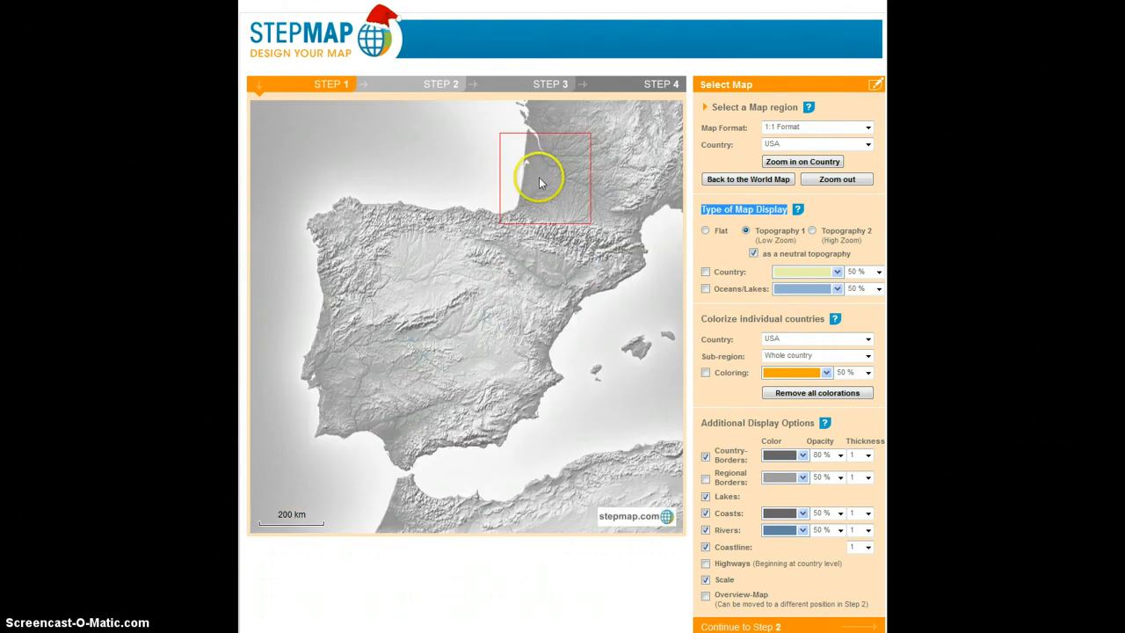
{"action": "left_click", "coordinate": [753, 253]}
{"action": "left_click", "coordinate": [754, 231]}
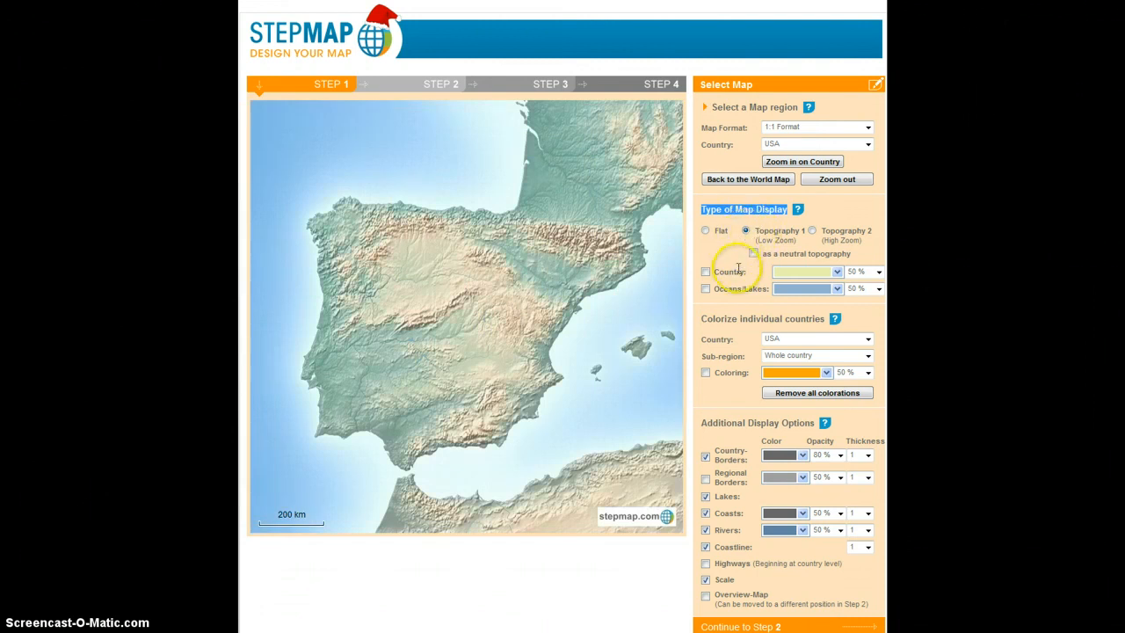
Enable the country color overlay on the topography map, try light orange and red, and settle on a dulled olive green.
{"action": "left_click_drag", "start_coordinate": [745, 271], "coordinate": [718, 271]}
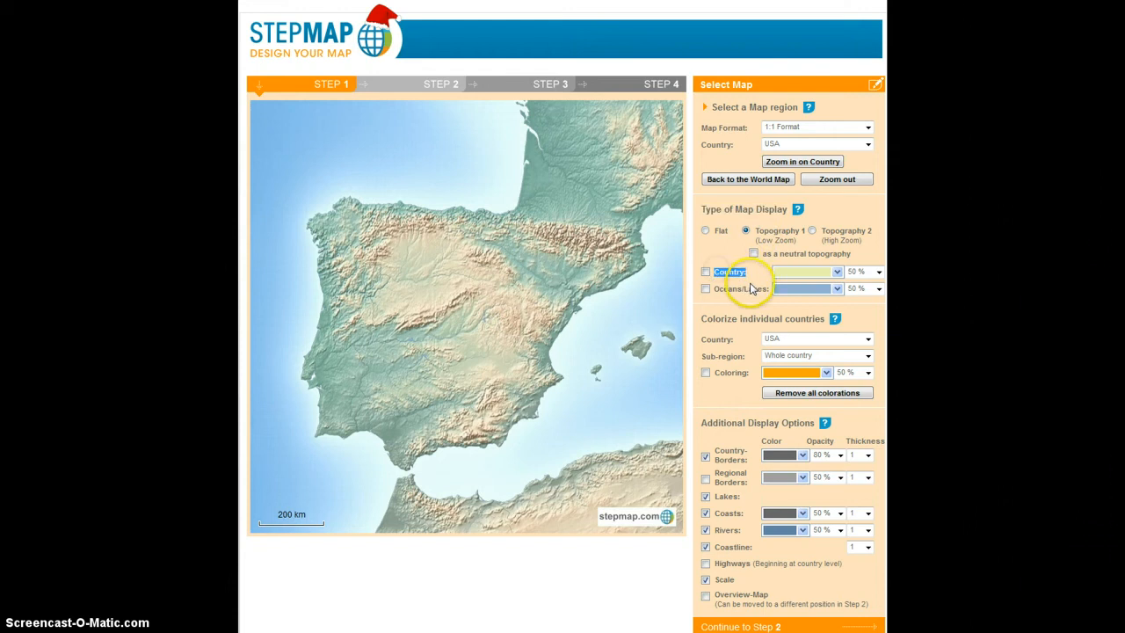
{"action": "left_click", "coordinate": [709, 274]}
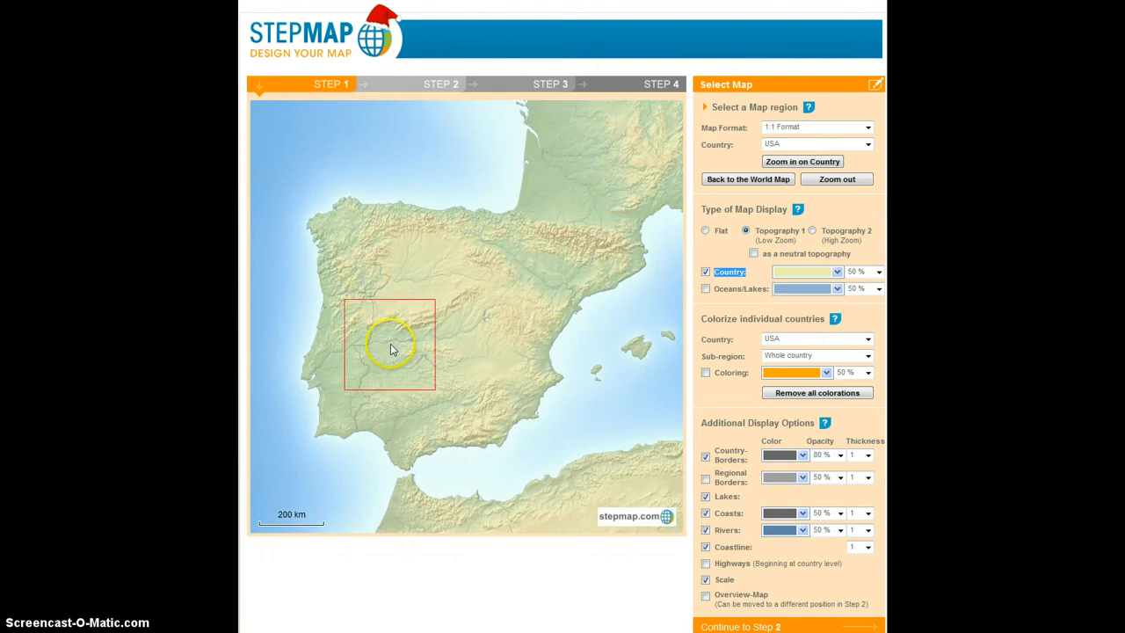
{"action": "left_click", "coordinate": [804, 272]}
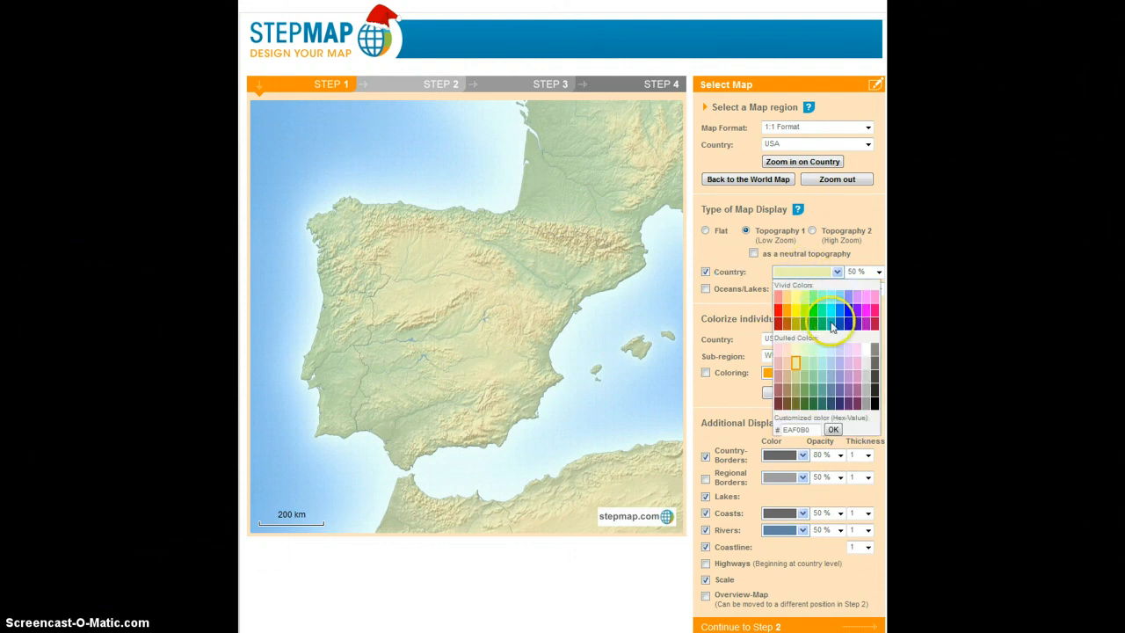
{"action": "left_click", "coordinate": [790, 304]}
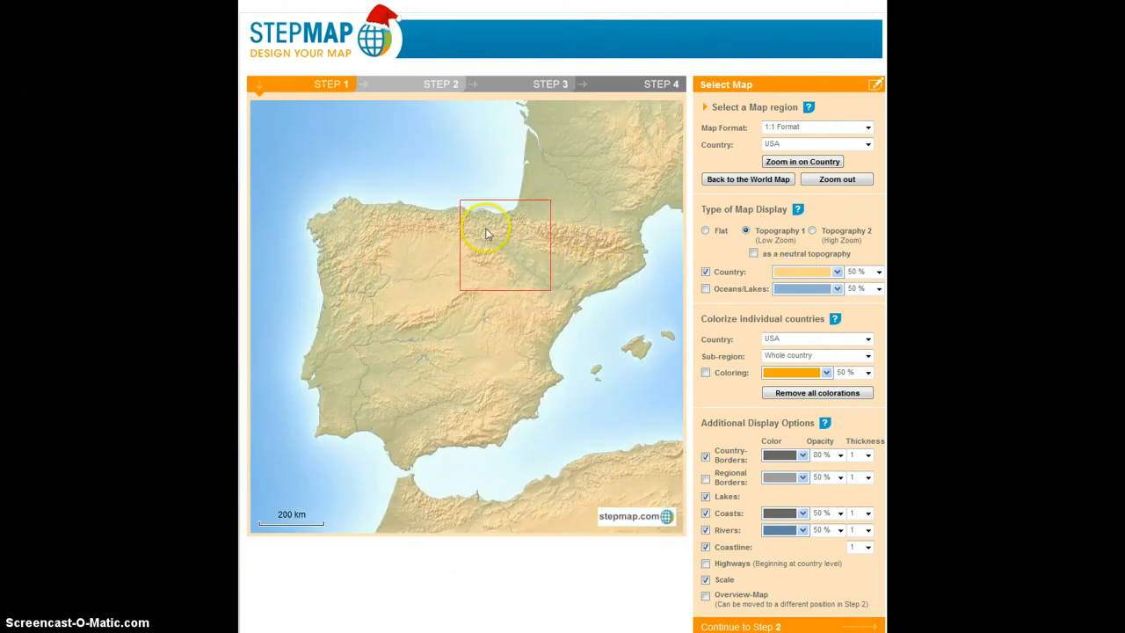
{"action": "left_click", "coordinate": [806, 274]}
{"action": "left_click", "coordinate": [779, 311]}
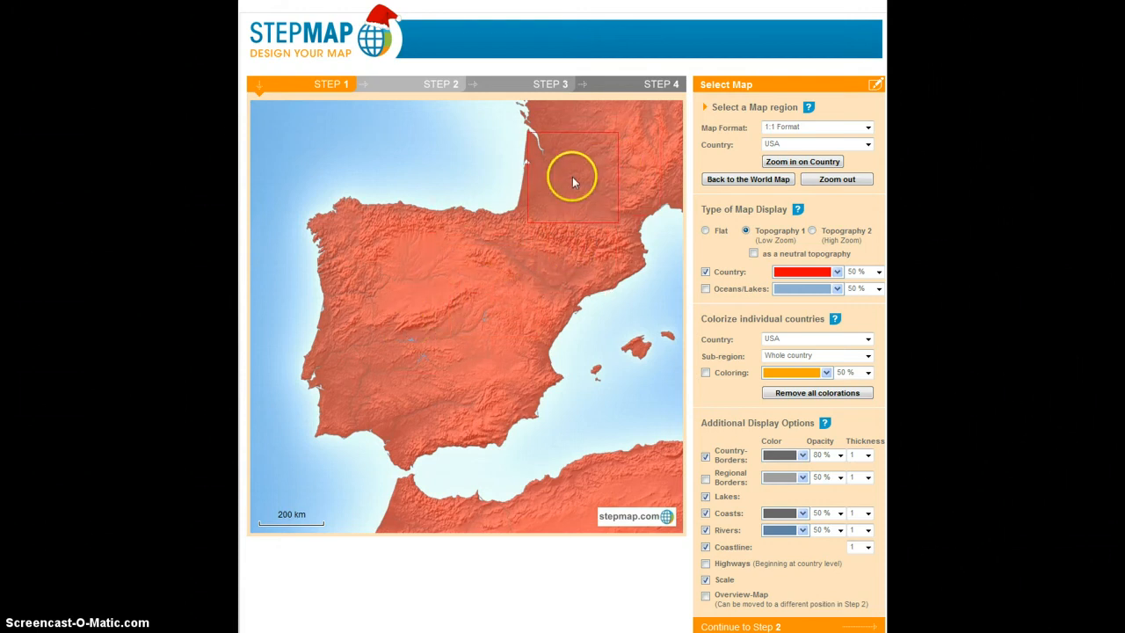
{"action": "left_click", "coordinate": [794, 276]}
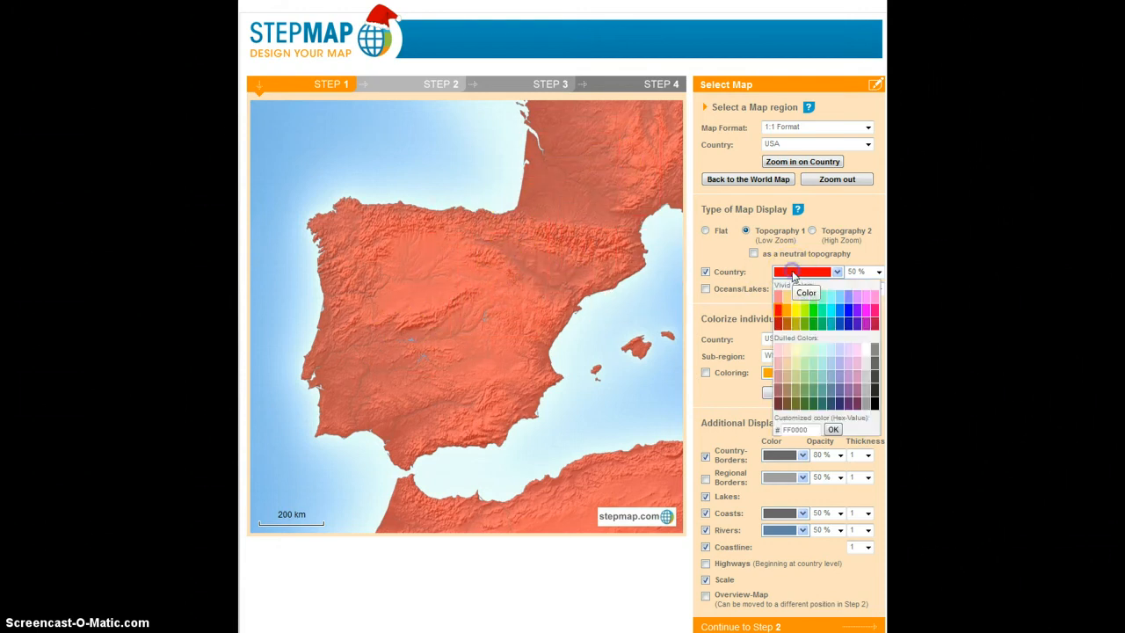
{"action": "left_click", "coordinate": [796, 383]}
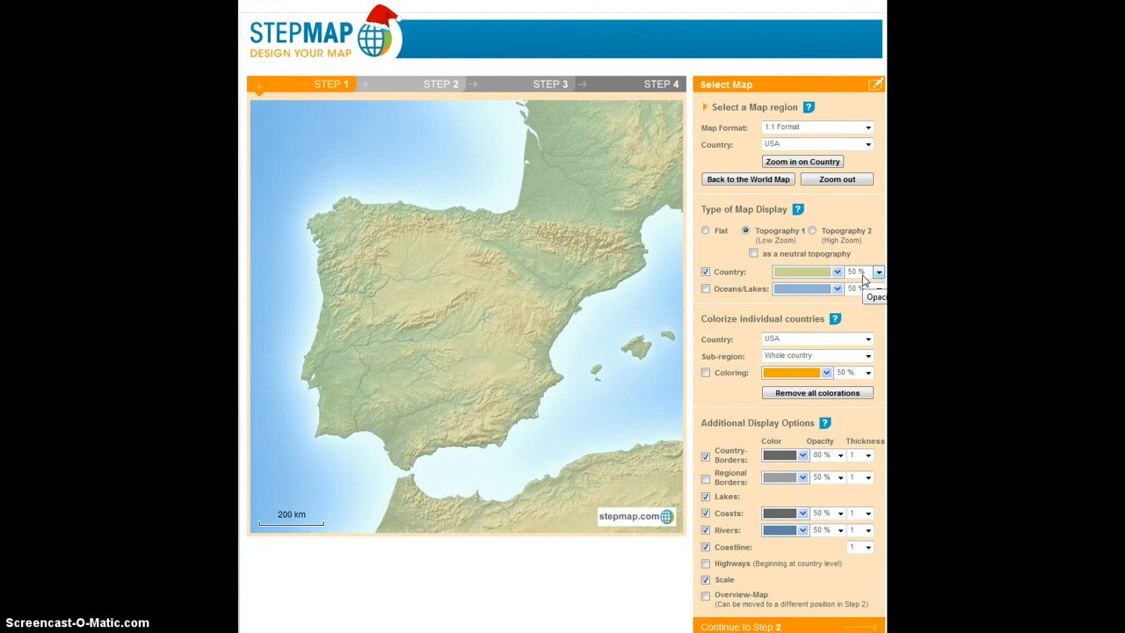
Try the country color overlay at 100 % opacity and return it to 50 %.
{"action": "left_click", "coordinate": [862, 276]}
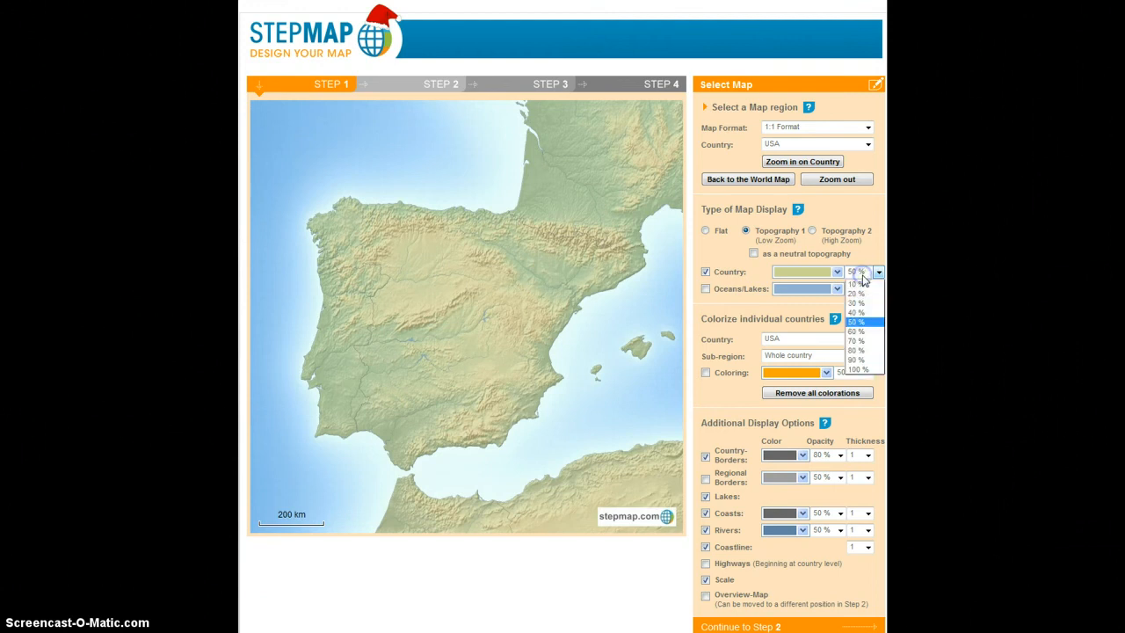
{"action": "left_click", "coordinate": [858, 369]}
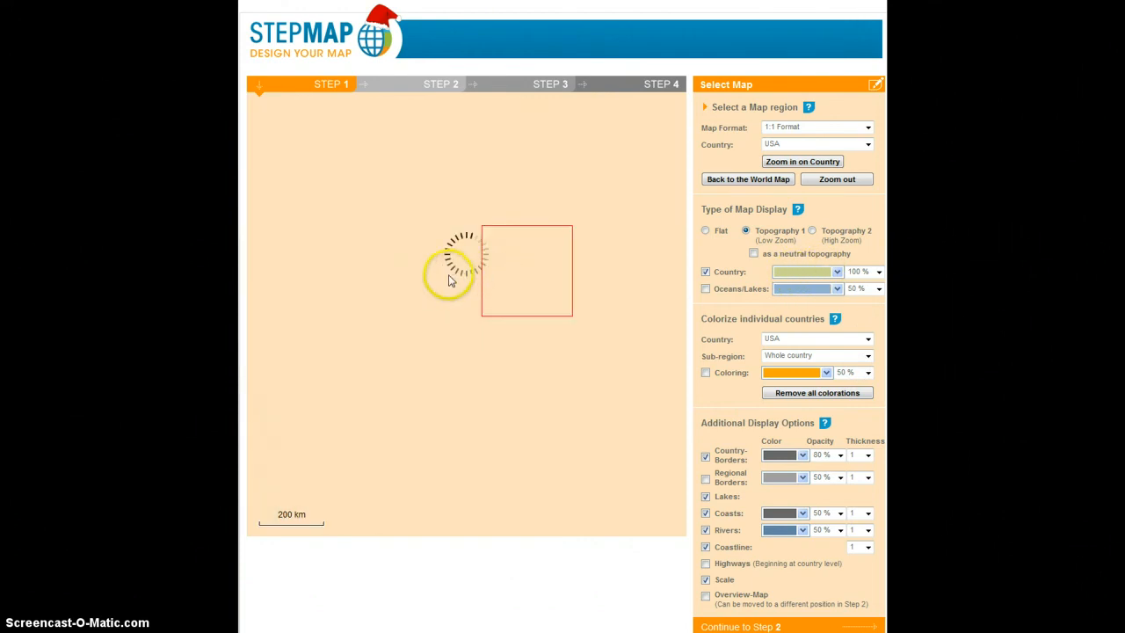
{"action": "left_click", "coordinate": [867, 273]}
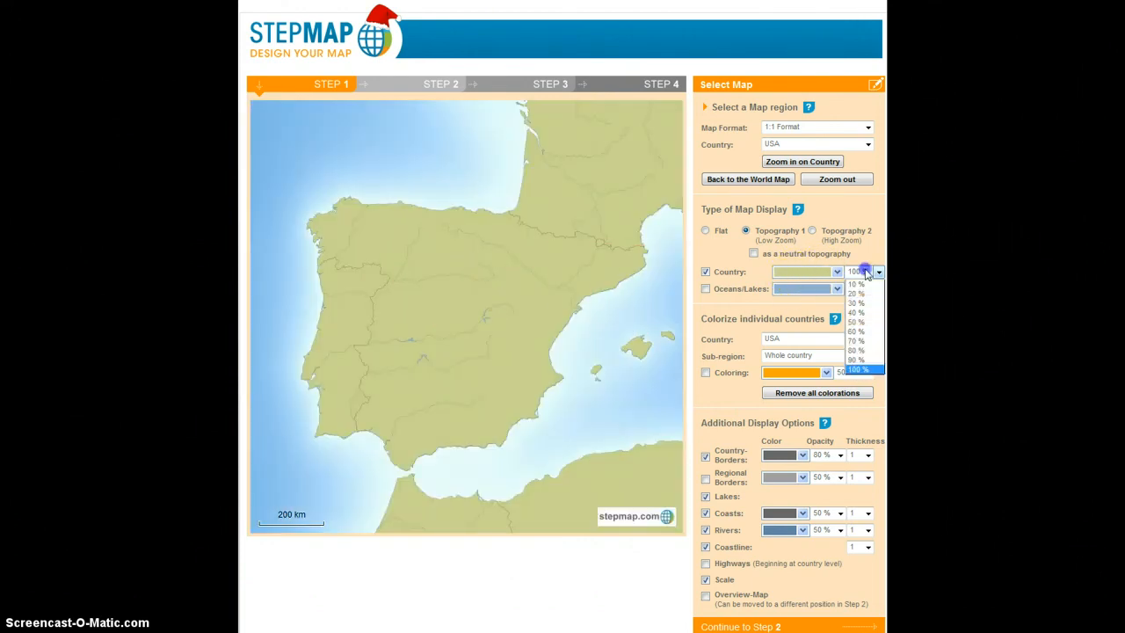
{"action": "left_click", "coordinate": [858, 322]}
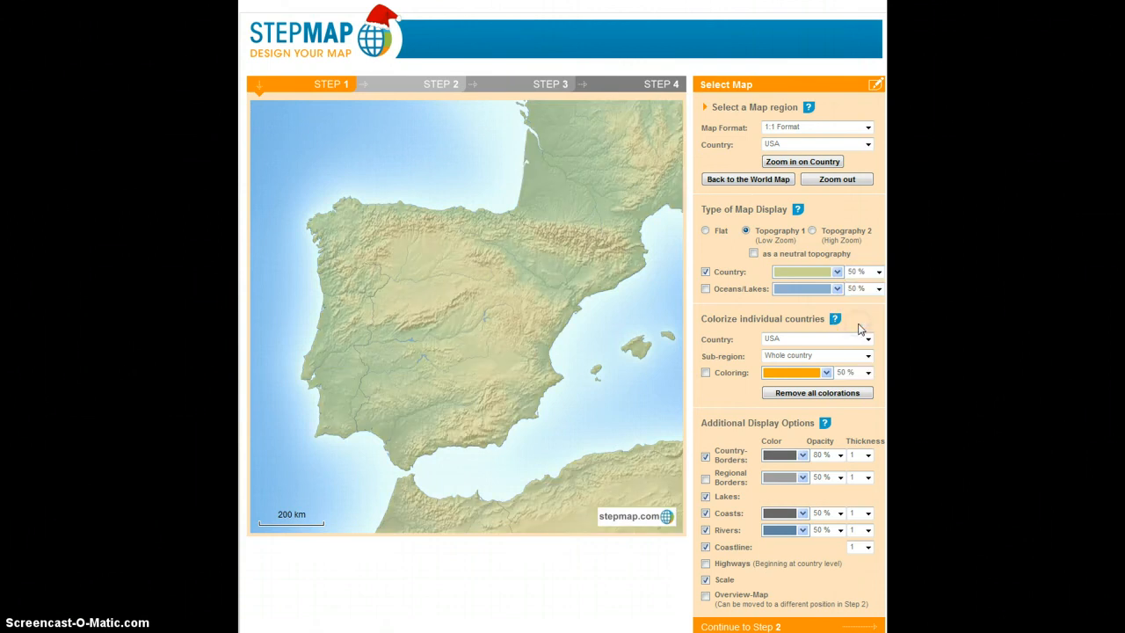
Colorize Spain individually and set its coloring to dark red.
{"action": "left_click_drag", "start_coordinate": [702, 318], "coordinate": [817, 324]}
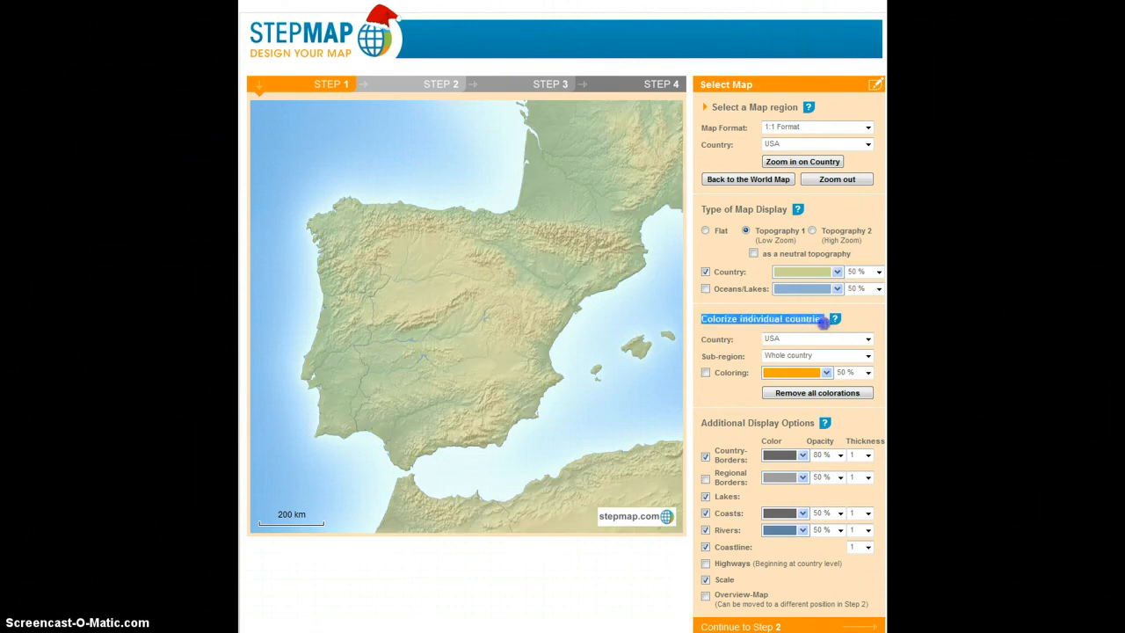
{"action": "left_click_drag", "start_coordinate": [822, 324], "coordinate": [829, 319]}
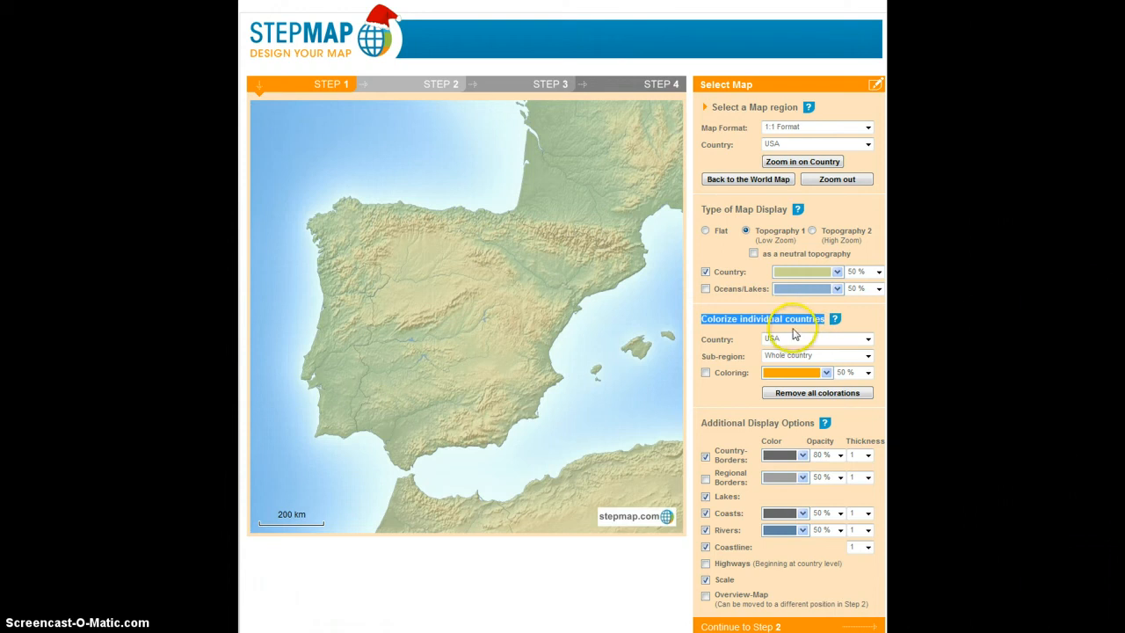
{"action": "left_click", "coordinate": [783, 339]}
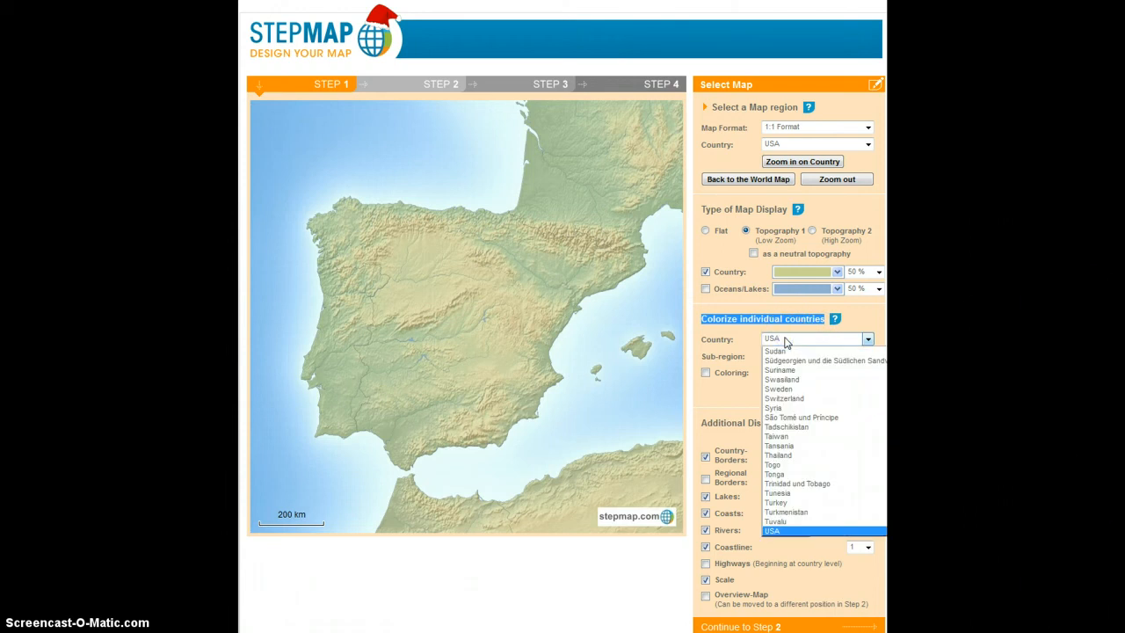
{"action": "scroll", "coordinate": [779, 352], "scroll_direction": "up", "scroll_amount": 5}
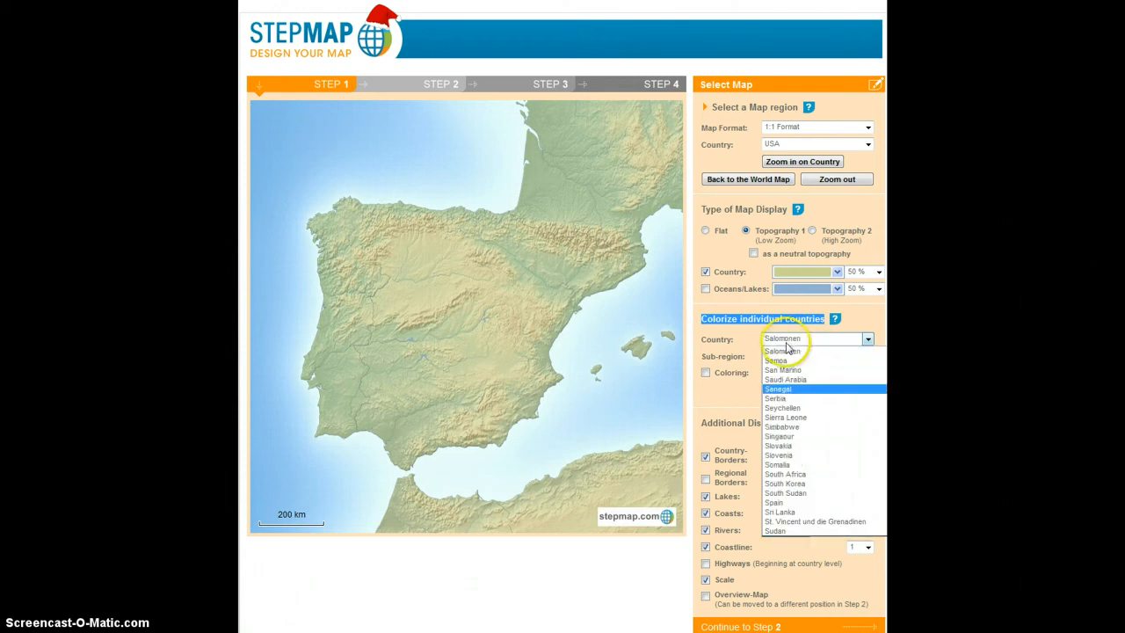
{"action": "left_click", "coordinate": [779, 506]}
{"action": "left_click", "coordinate": [706, 373]}
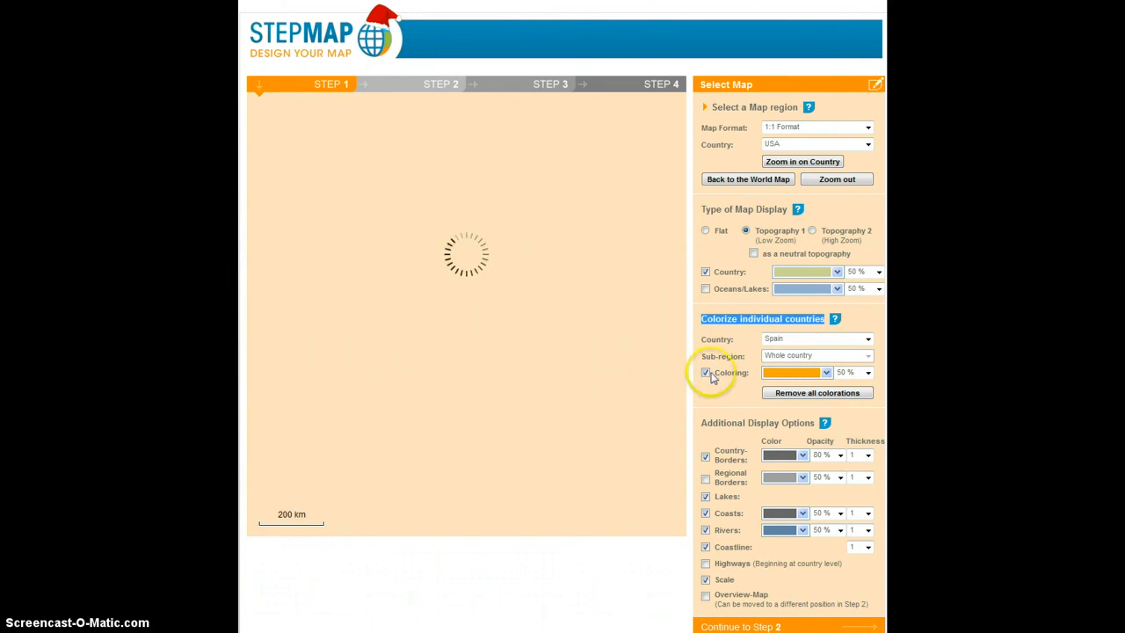
{"action": "left_click", "coordinate": [746, 372]}
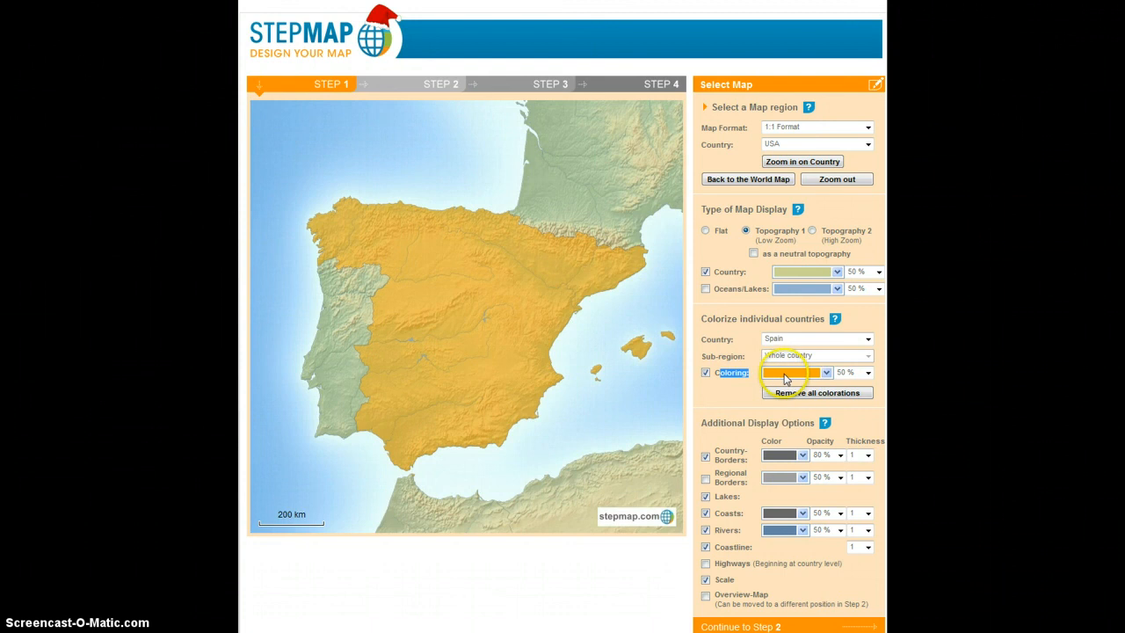
{"action": "left_click", "coordinate": [785, 376]}
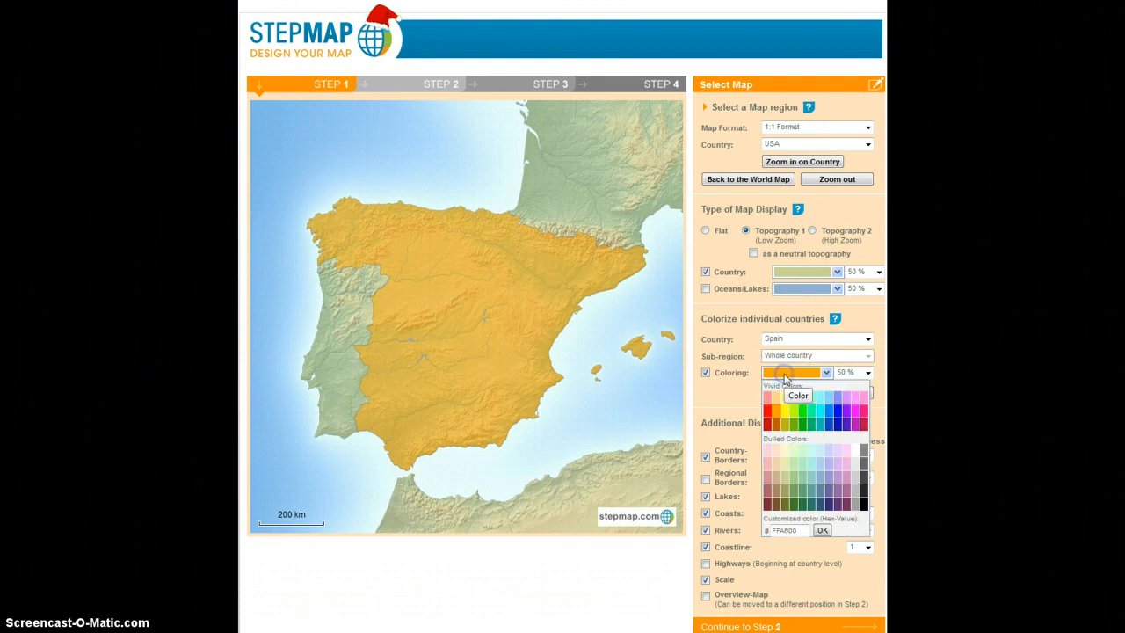
{"action": "left_click", "coordinate": [767, 423]}
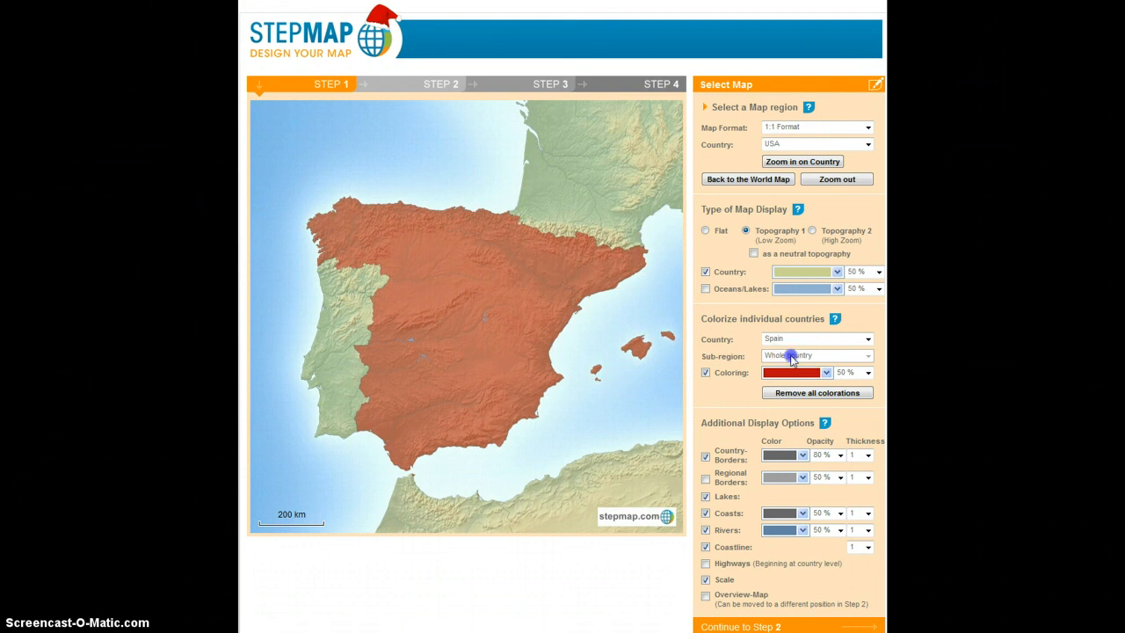
Keep the opacity of Spain's coloring at 50 % and change its color to vivid orange.
{"action": "left_click", "coordinate": [853, 373]}
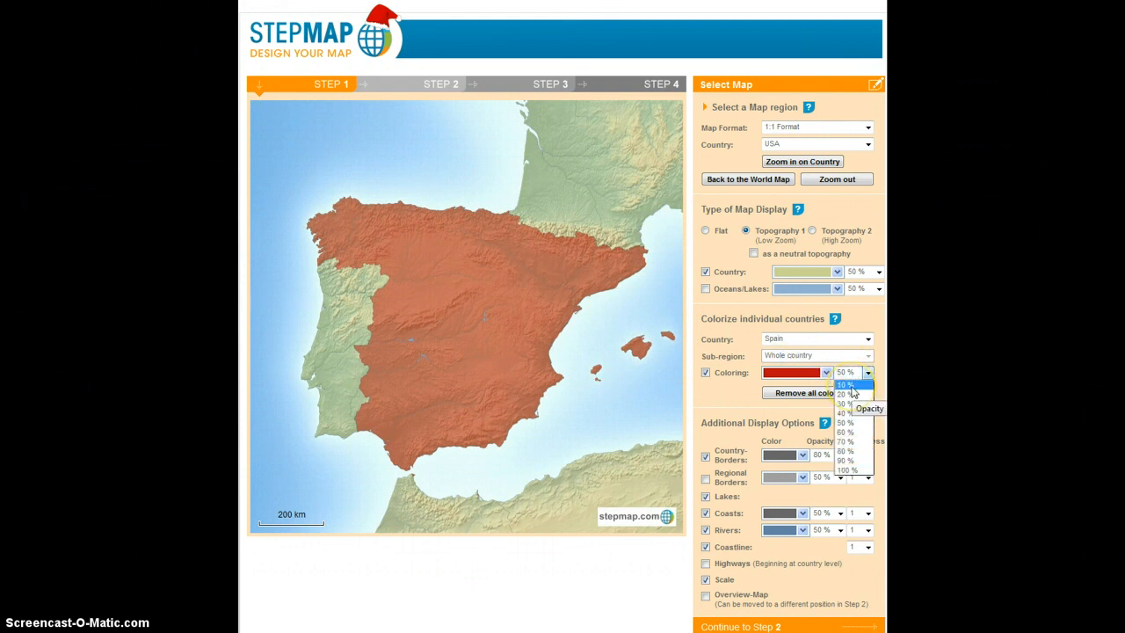
{"action": "left_click", "coordinate": [849, 426]}
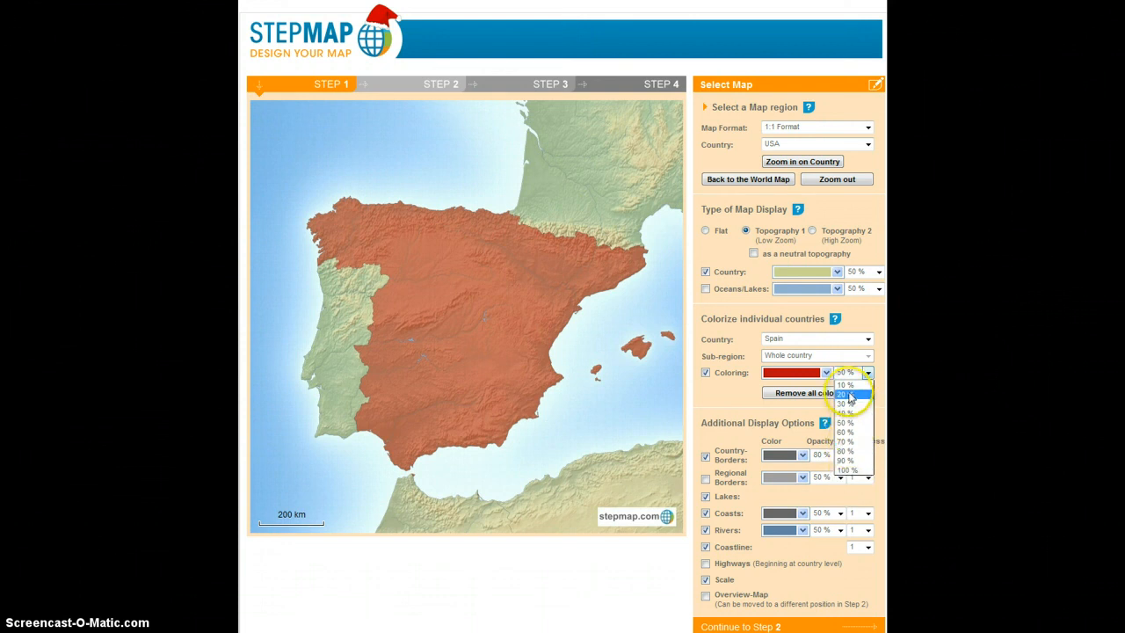
{"action": "left_click", "coordinate": [784, 374]}
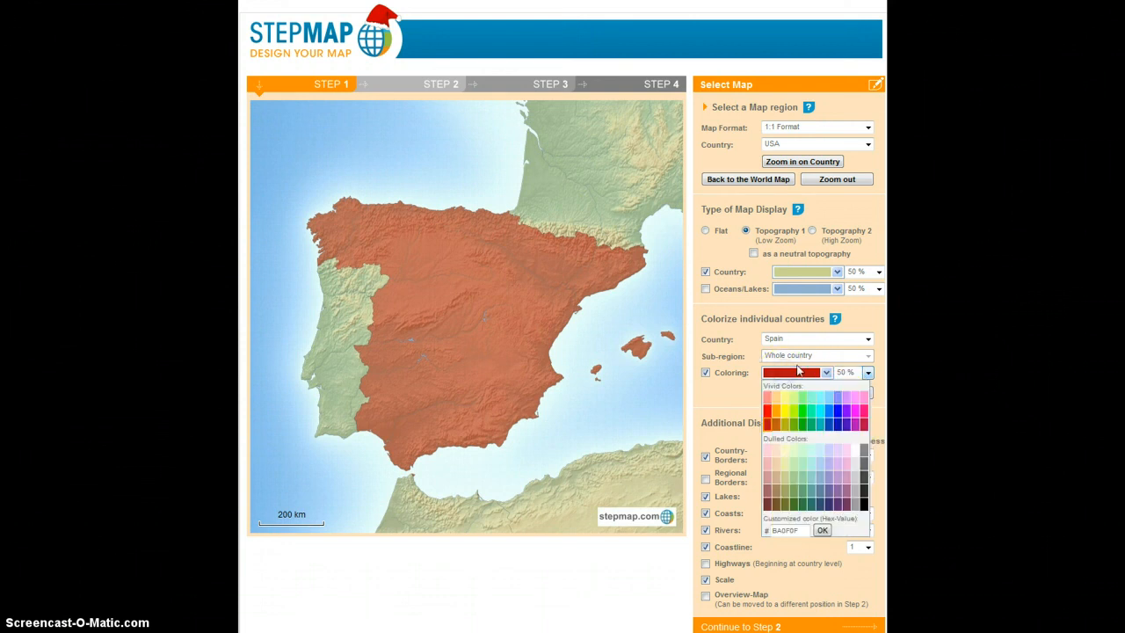
{"action": "left_click", "coordinate": [778, 414]}
Set the country borders to black with a thickness of 4 and check them on the map.
{"action": "scroll", "coordinate": [760, 422], "scroll_direction": "down", "scroll_amount": 2}
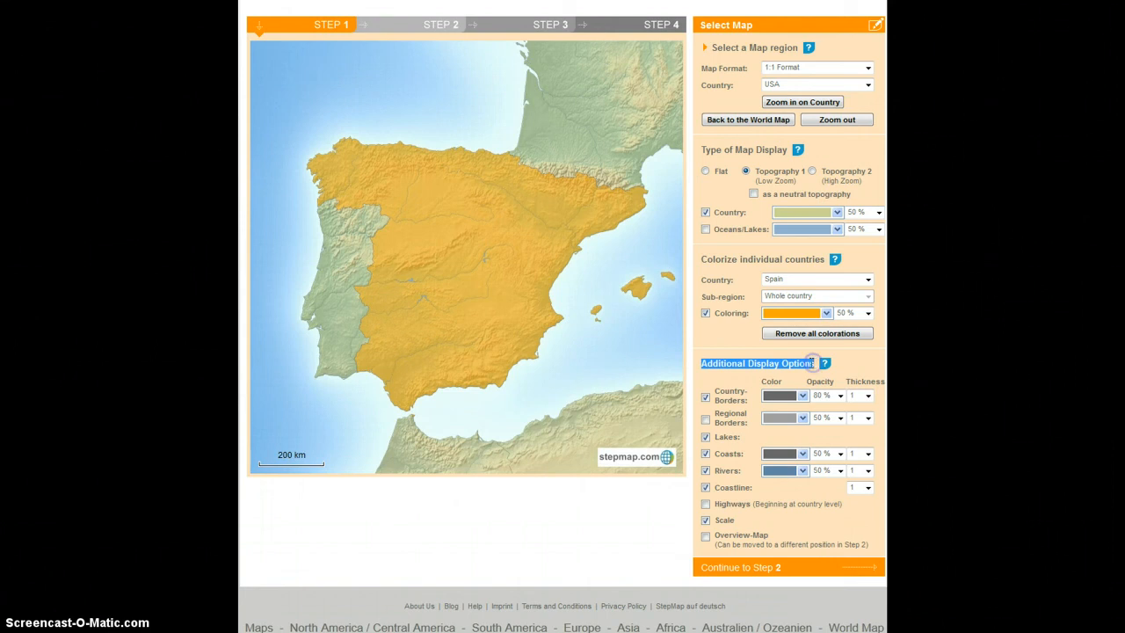
{"action": "left_click_drag", "start_coordinate": [814, 362], "coordinate": [800, 376]}
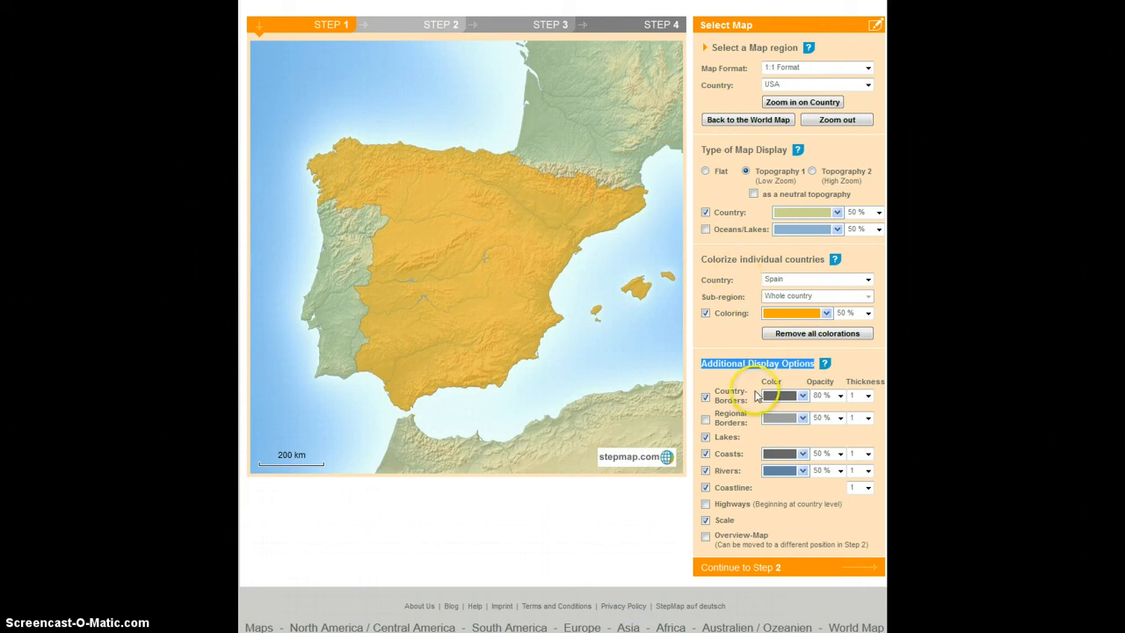
{"action": "left_click", "coordinate": [781, 400]}
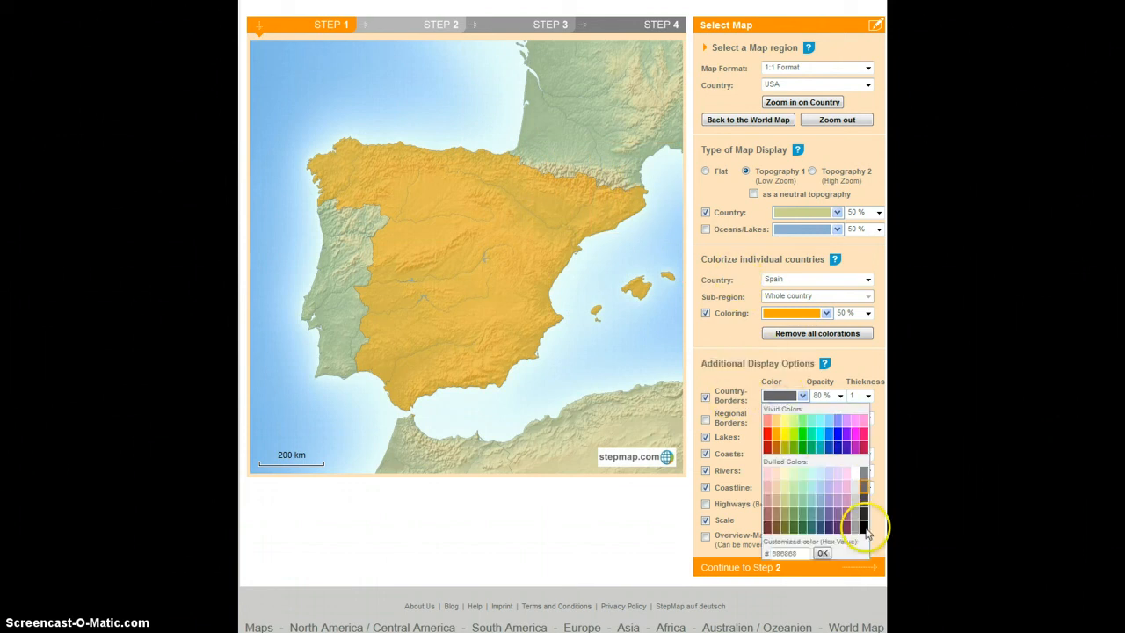
{"action": "left_click", "coordinate": [865, 529]}
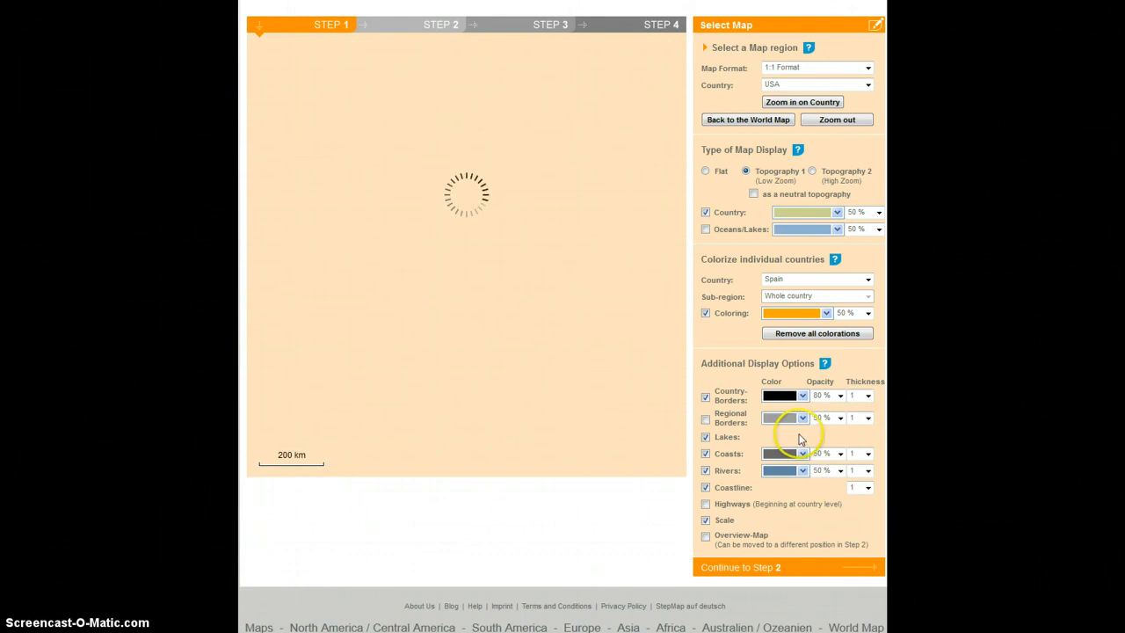
{"action": "left_click", "coordinate": [866, 396]}
{"action": "left_click", "coordinate": [853, 436]}
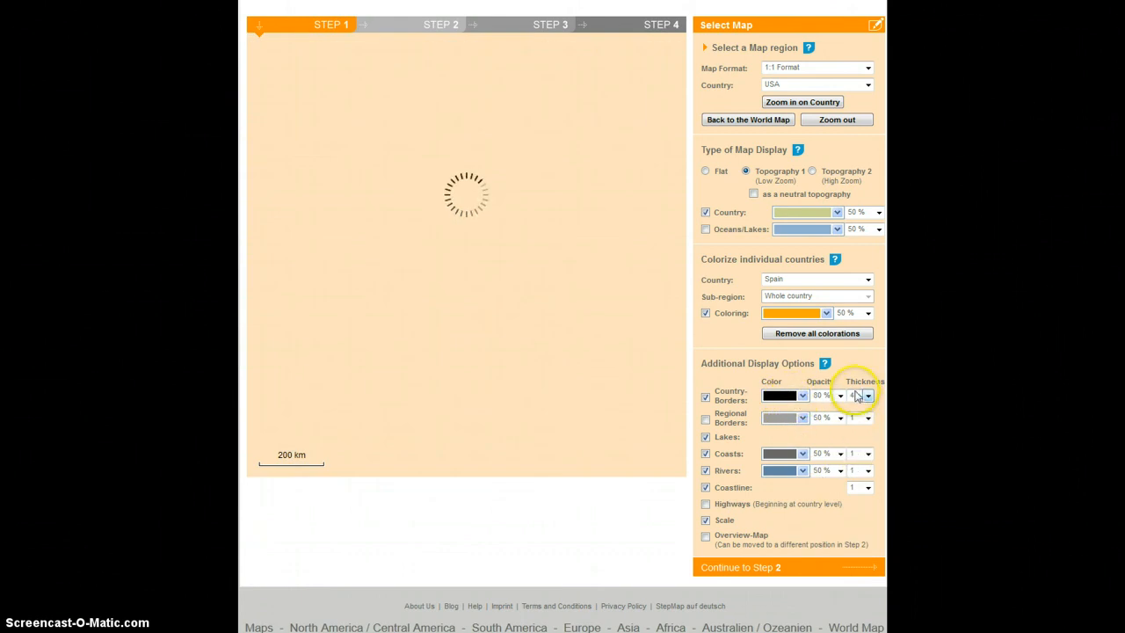
{"action": "scroll", "coordinate": [858, 396], "scroll_direction": "up", "scroll_amount": 2}
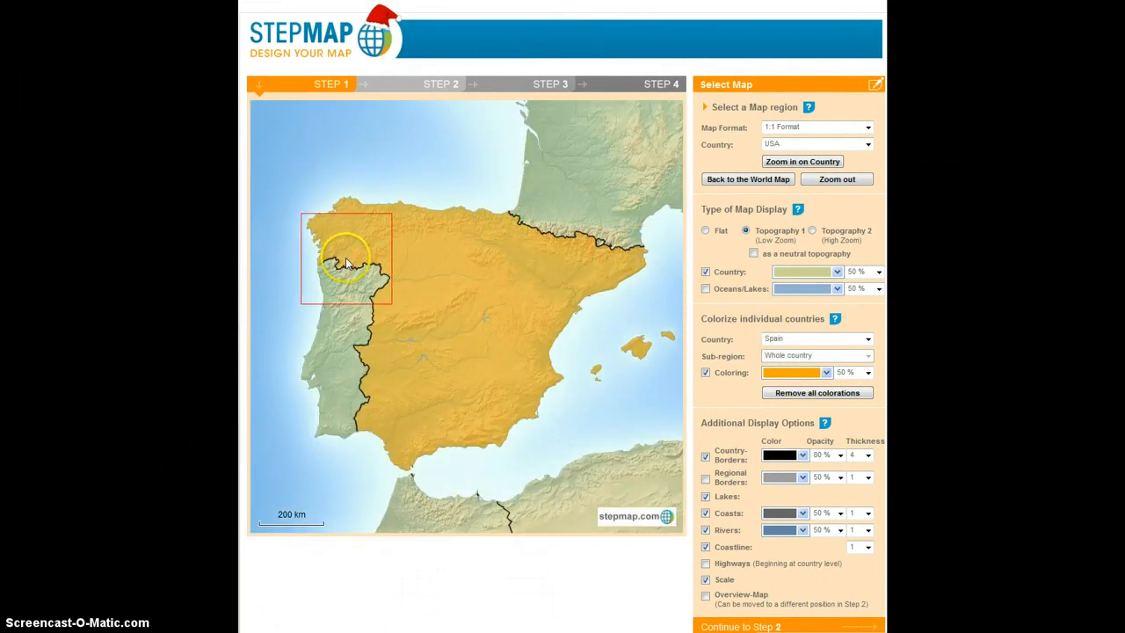
{"action": "scroll", "coordinate": [748, 402], "scroll_direction": "down", "scroll_amount": 2}
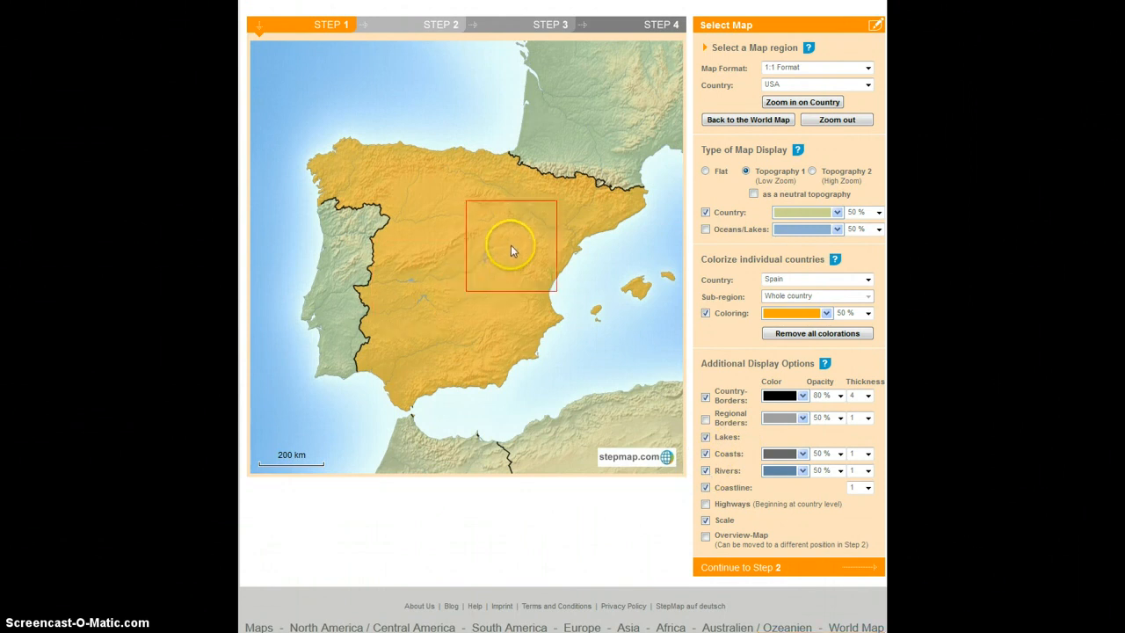
Set the thickness of the rivers to 5.
{"action": "left_click", "coordinate": [867, 472]}
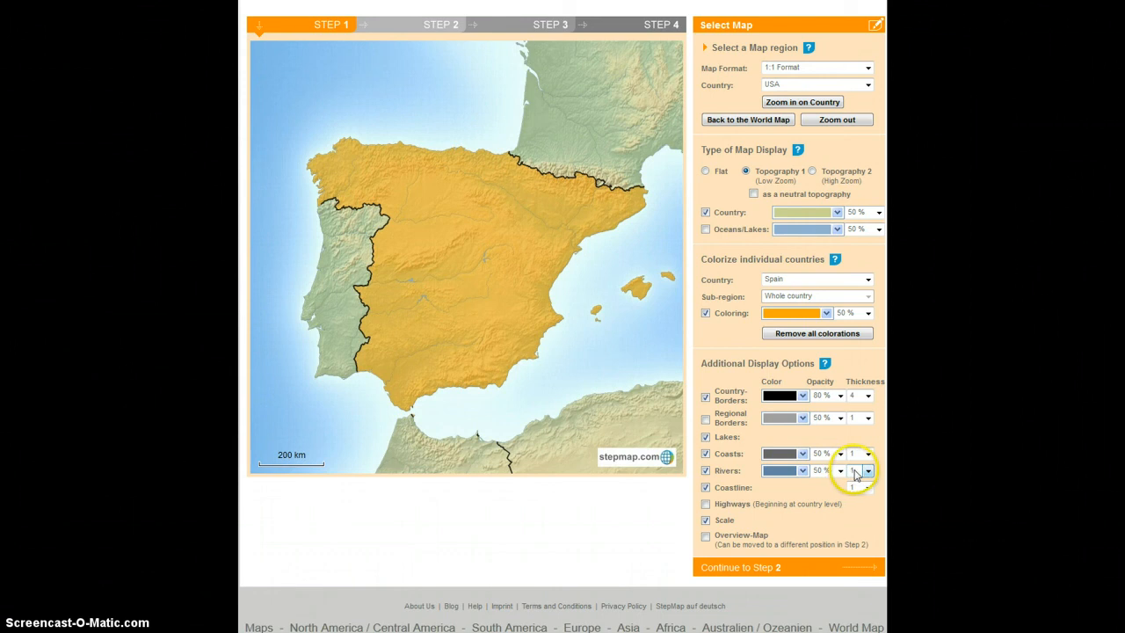
{"action": "left_click", "coordinate": [856, 521]}
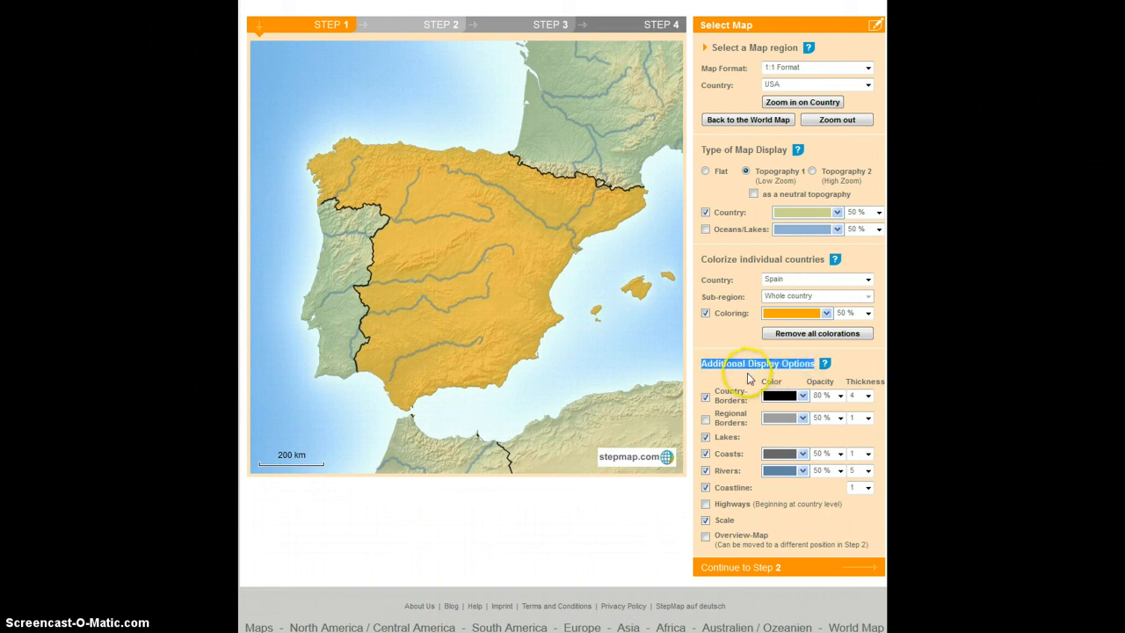
{"action": "left_click", "coordinate": [714, 387]}
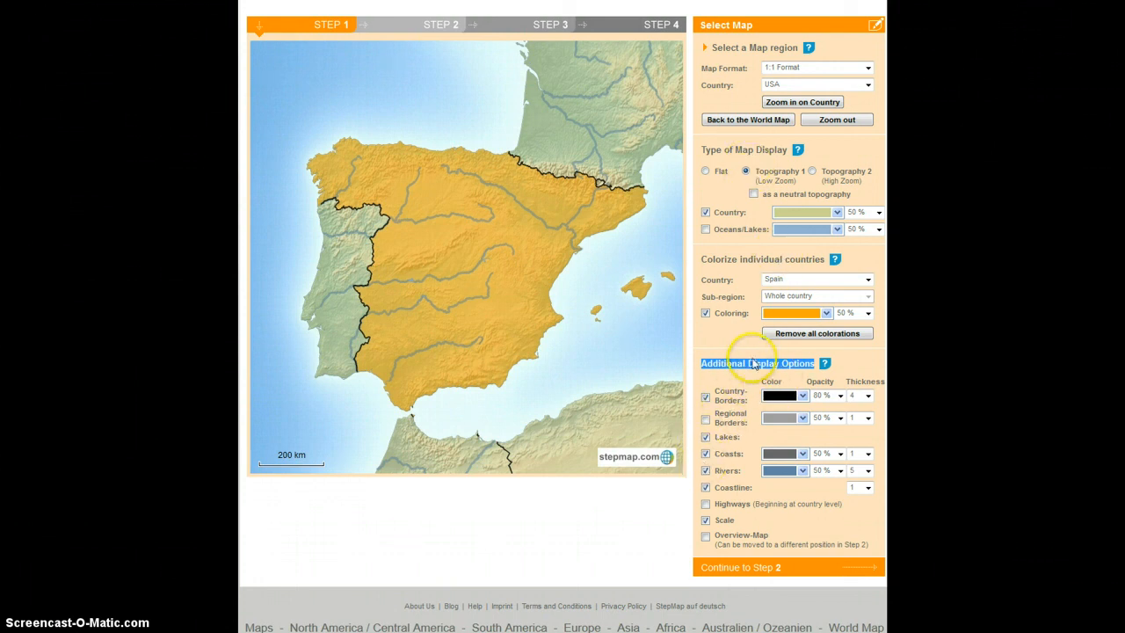
Change the map display to Flat and turn off the lakes and rivers.
{"action": "left_click", "coordinate": [705, 172]}
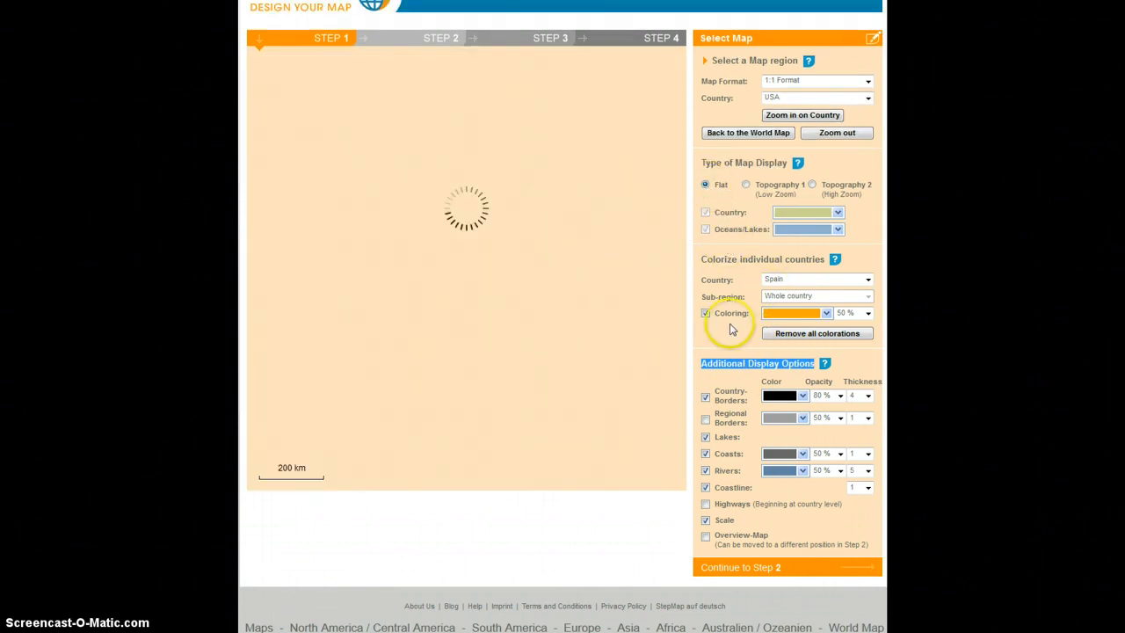
{"action": "left_click", "coordinate": [706, 438]}
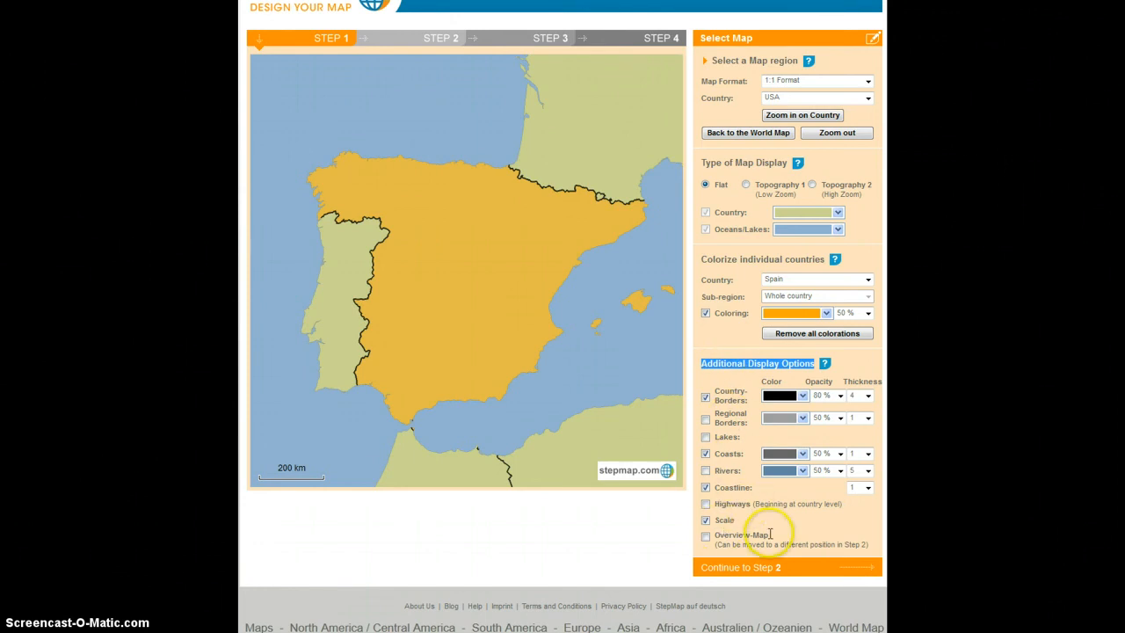
Enable the Overview-Map, move it to the map's upper-right corner in Step 2, and return to Step 1.
{"action": "left_click_drag", "start_coordinate": [770, 533], "coordinate": [729, 535]}
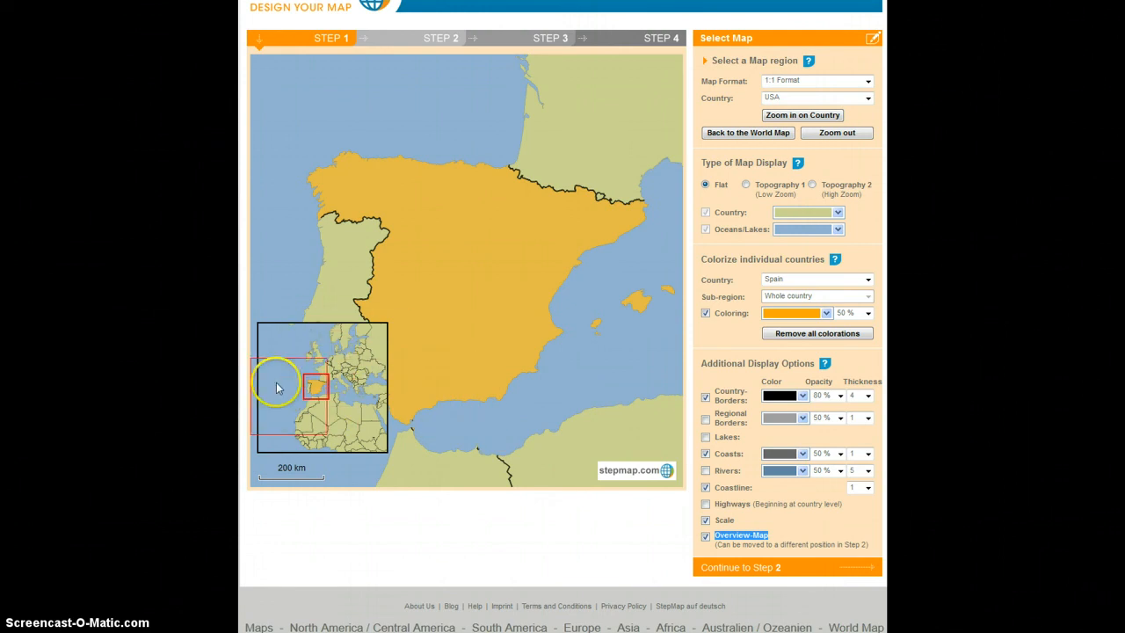
{"action": "left_click", "coordinate": [419, 44]}
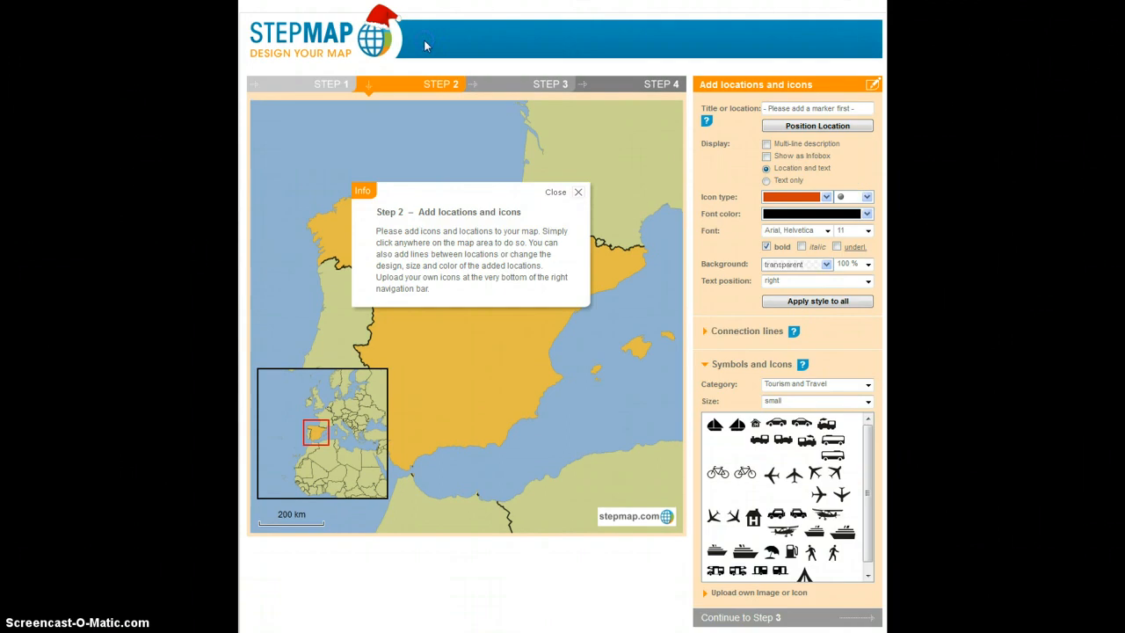
{"action": "left_click", "coordinate": [578, 192]}
{"action": "left_click_drag", "start_coordinate": [331, 422], "coordinate": [614, 159]}
{"action": "left_click", "coordinate": [303, 86]}
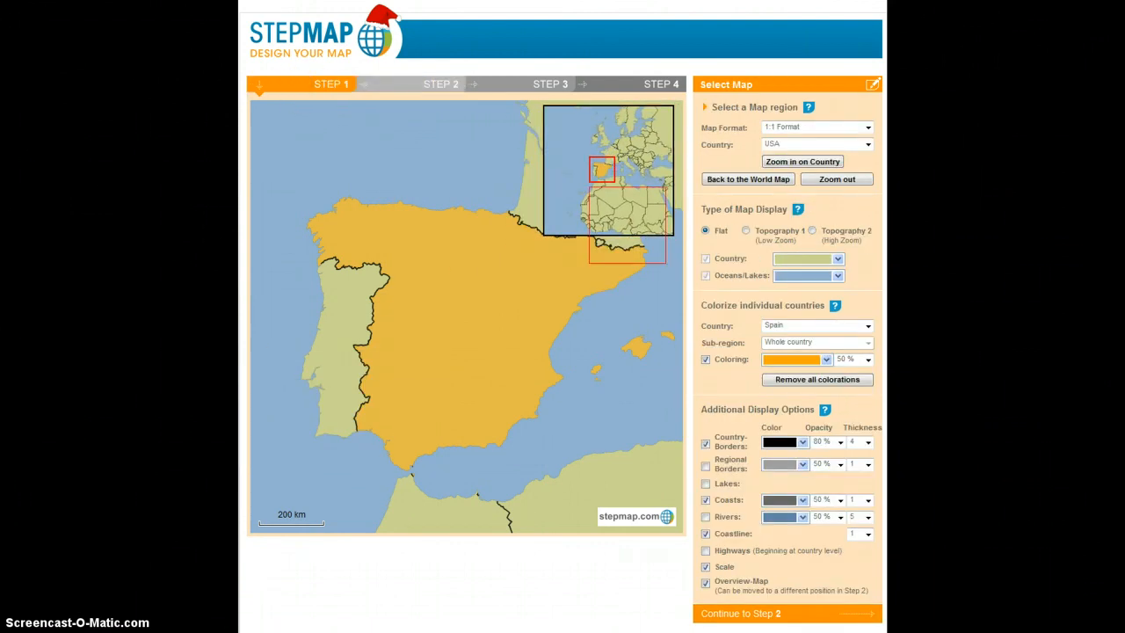
{"action": "scroll", "coordinate": [822, 303], "scroll_direction": "down", "scroll_amount": 1}
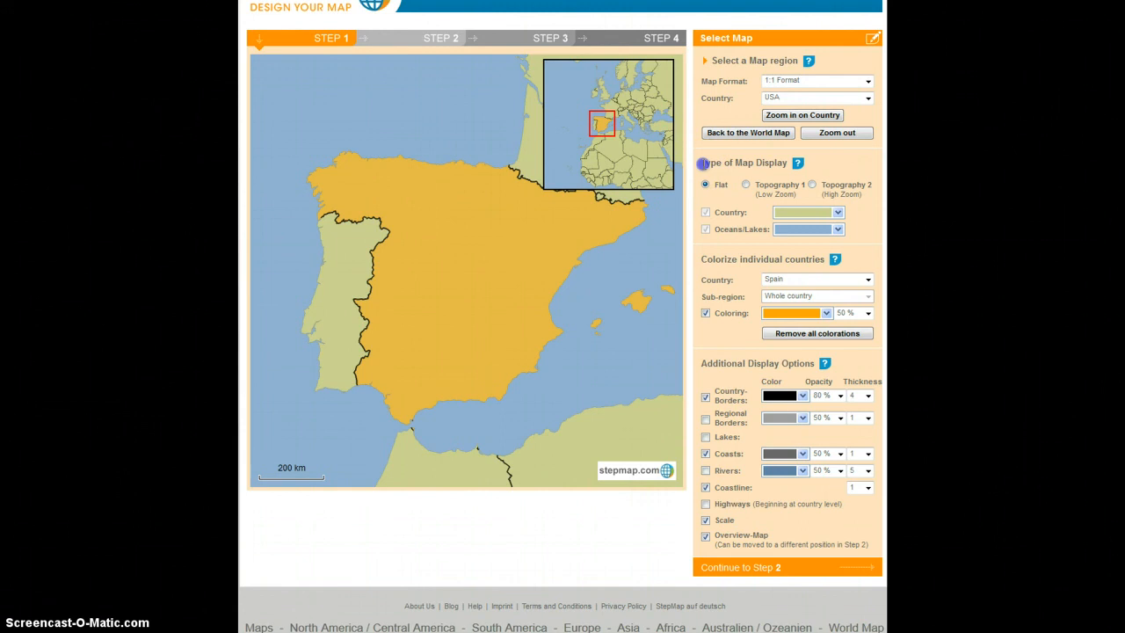
{"action": "left_click_drag", "start_coordinate": [703, 164], "coordinate": [847, 543]}
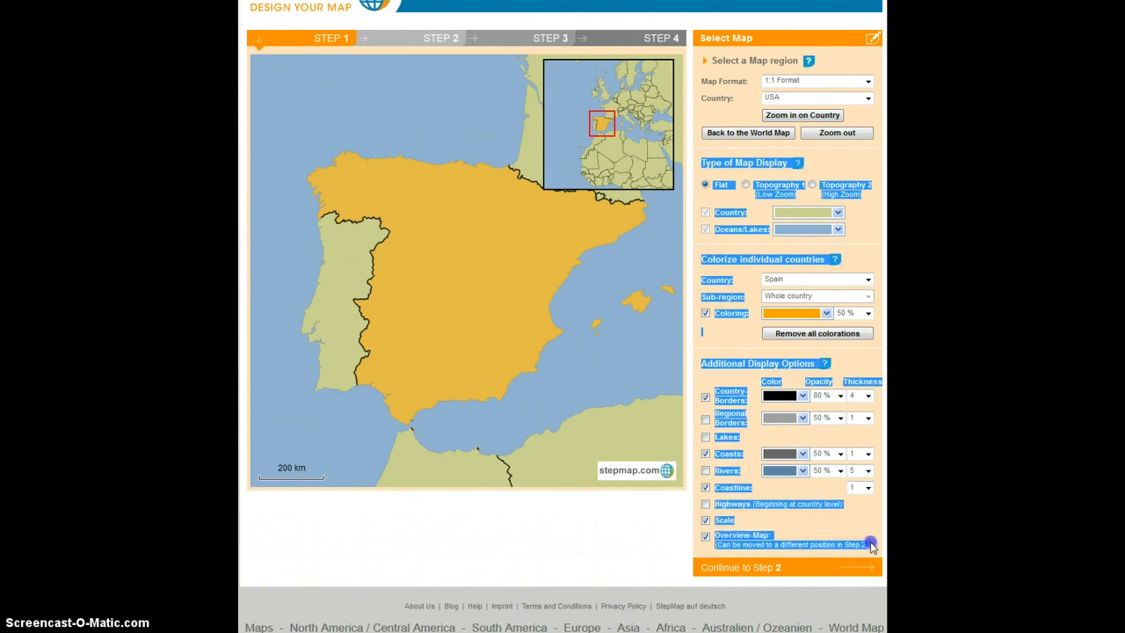
{"action": "left_click", "coordinate": [814, 521]}
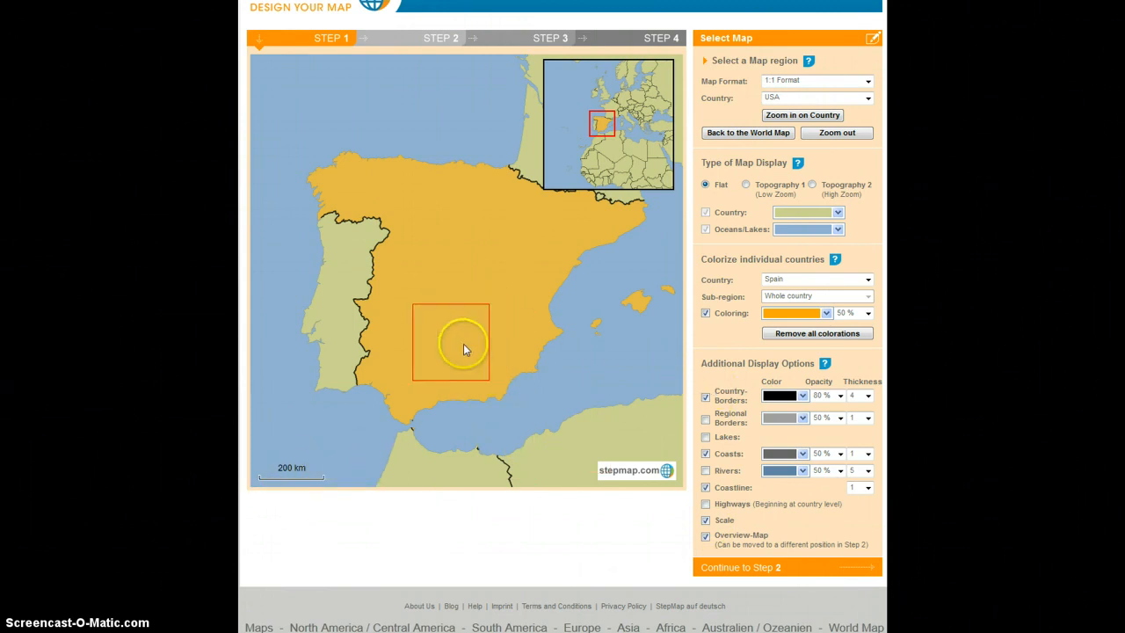
Size the zoom frame on the map and zoom in on southeastern Spain.
{"action": "scroll", "coordinate": [409, 309], "scroll_direction": "down", "scroll_amount": 5}
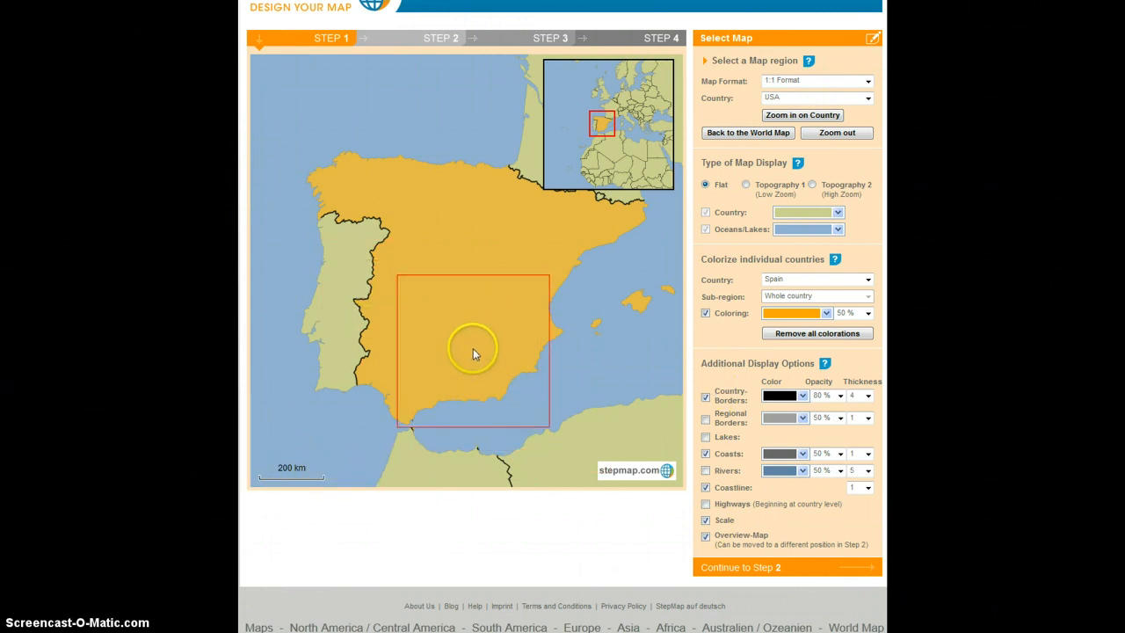
{"action": "scroll", "coordinate": [497, 357], "scroll_direction": "up", "scroll_amount": 1}
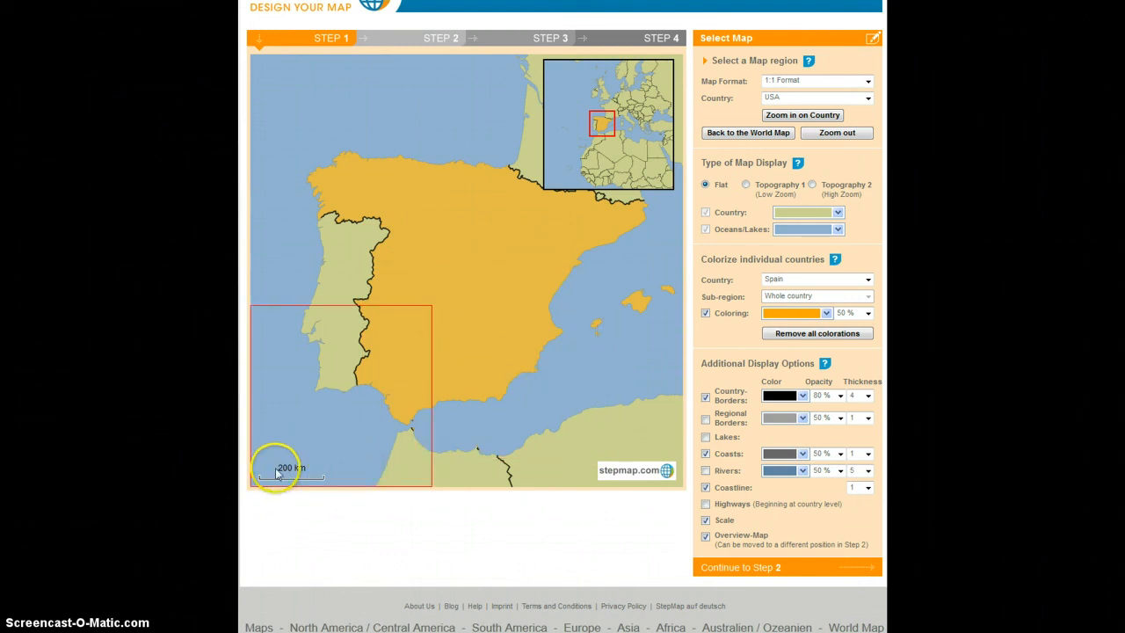
{"action": "left_click", "coordinate": [514, 359]}
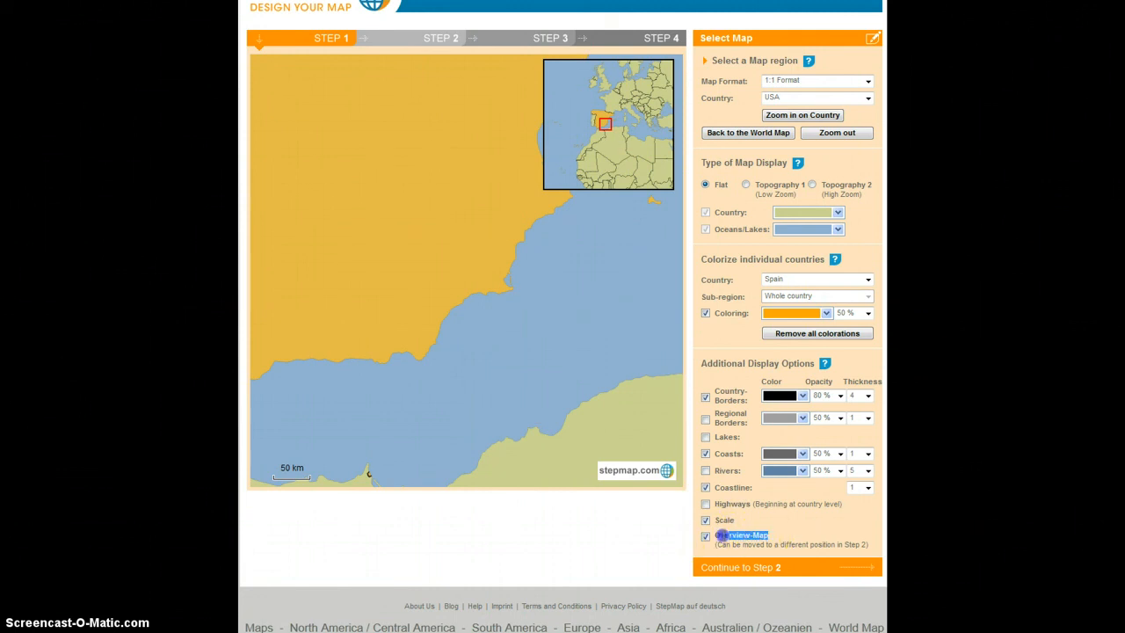
Turn the Overview-Map off and on again, move it to the map's upper-left corner in Step 2, and return to Step 1.
{"action": "left_click", "coordinate": [706, 537]}
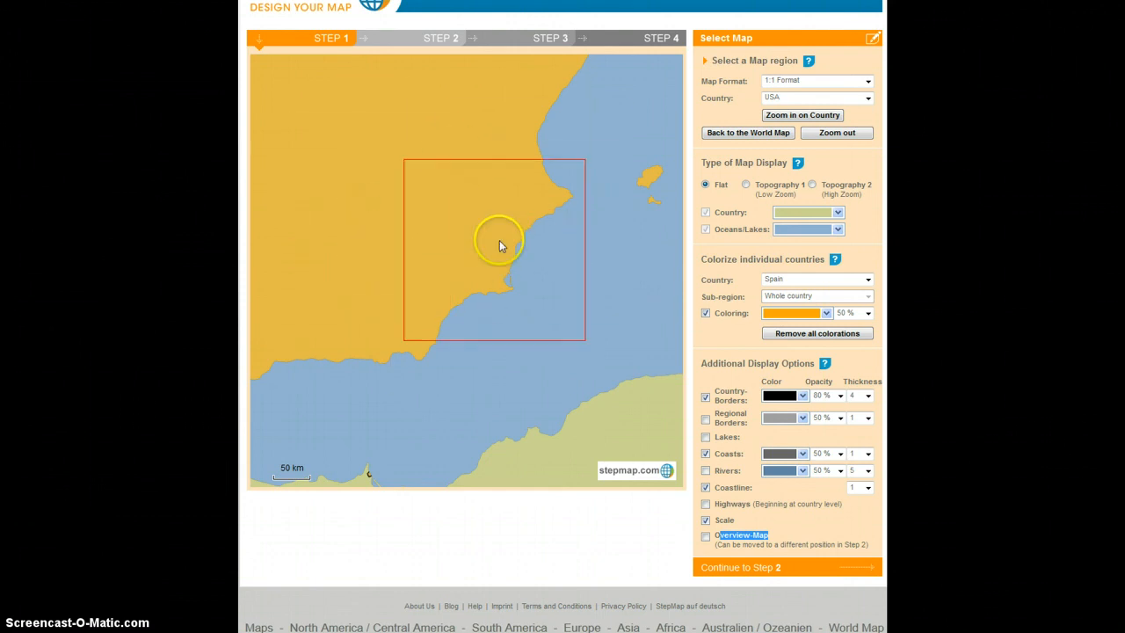
{"action": "left_click", "coordinate": [706, 536]}
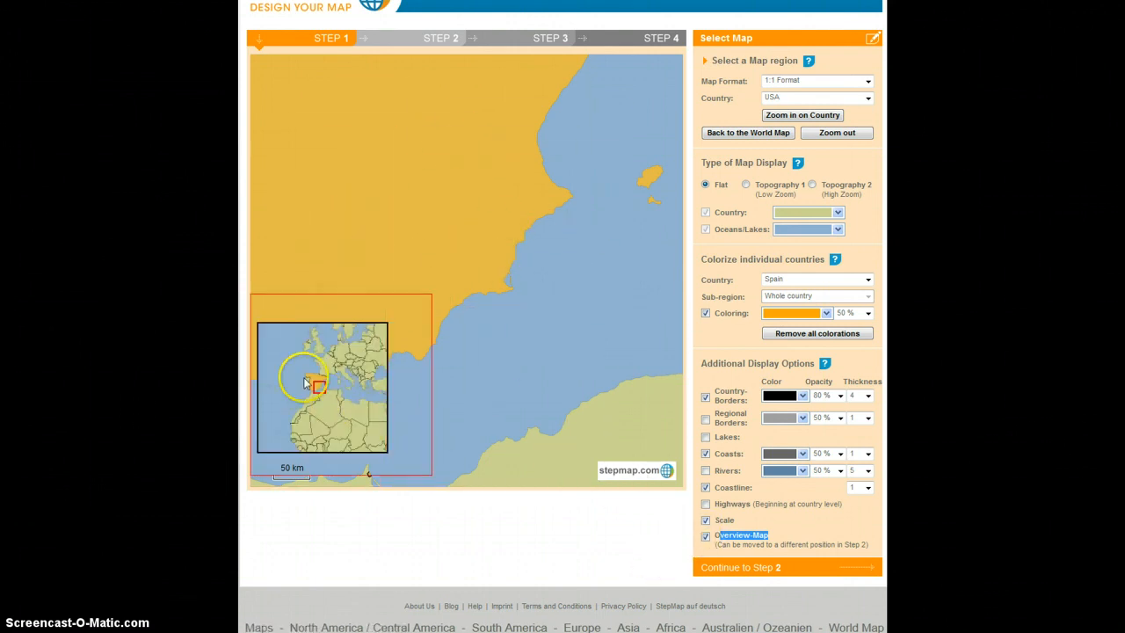
{"action": "left_click", "coordinate": [417, 39]}
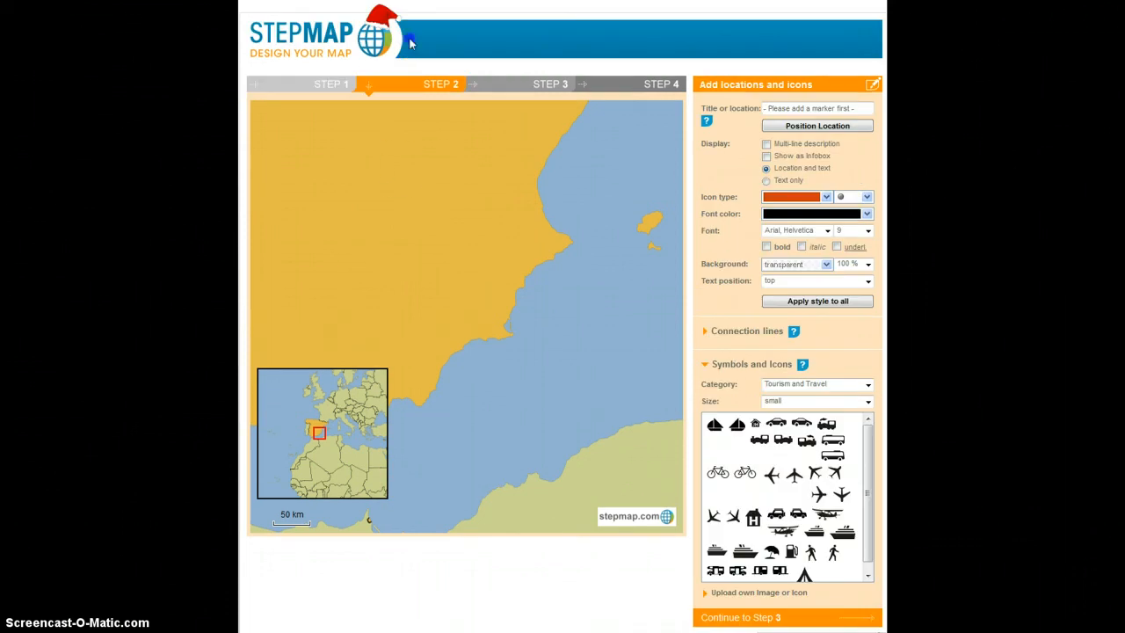
{"action": "left_click_drag", "start_coordinate": [351, 416], "coordinate": [353, 159]}
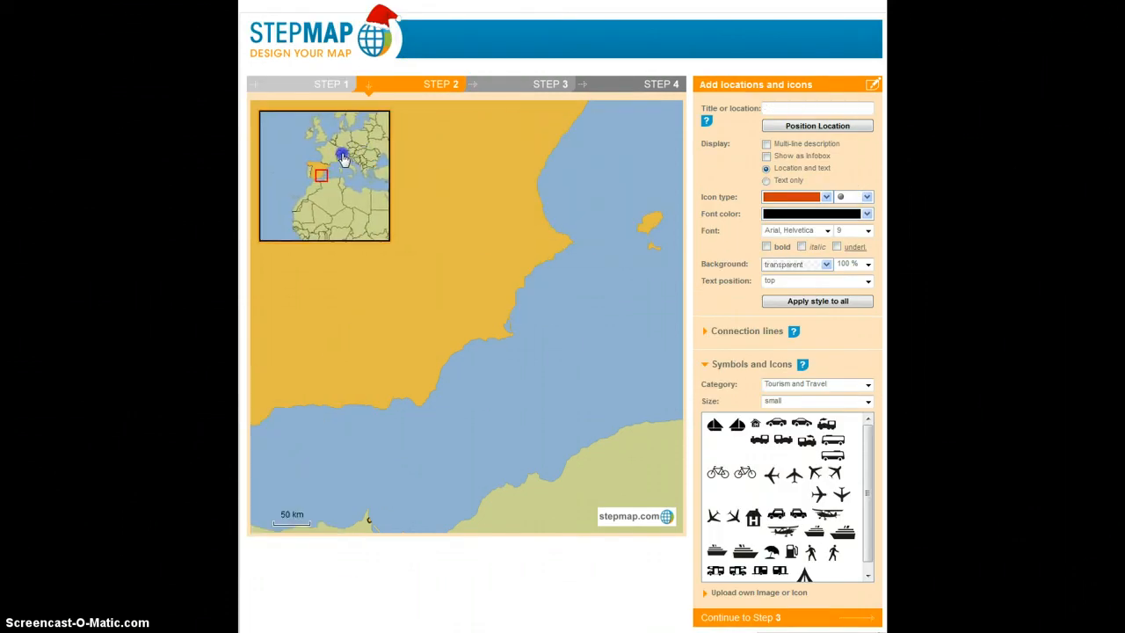
{"action": "left_click", "coordinate": [308, 86]}
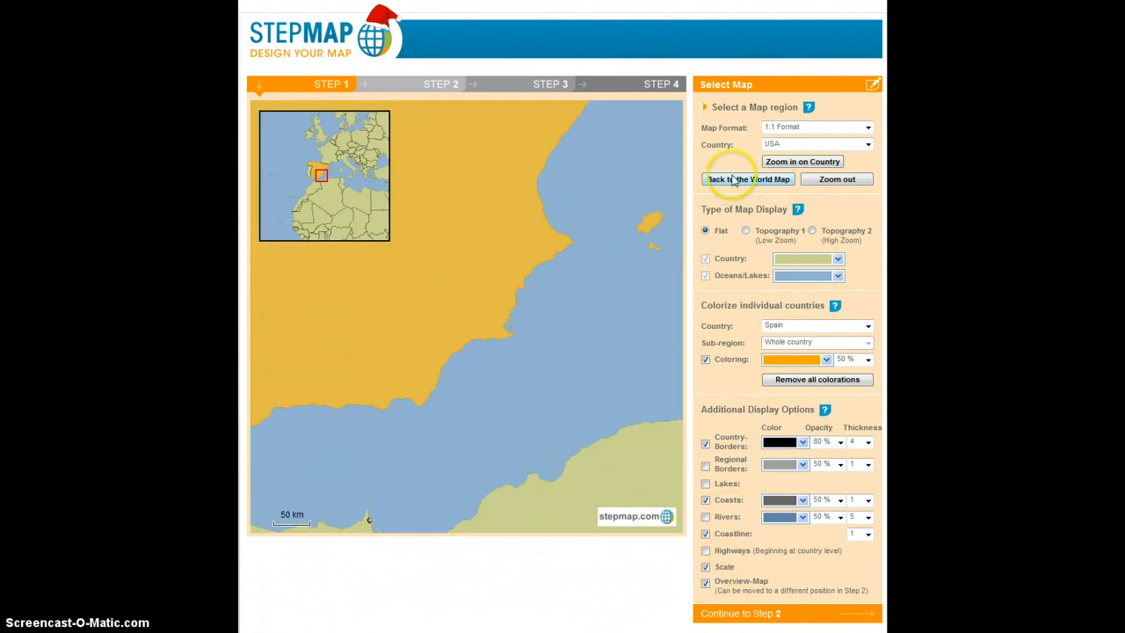
Zoom out twice from southeastern Spain and return to the world map.
{"action": "left_click", "coordinate": [842, 181]}
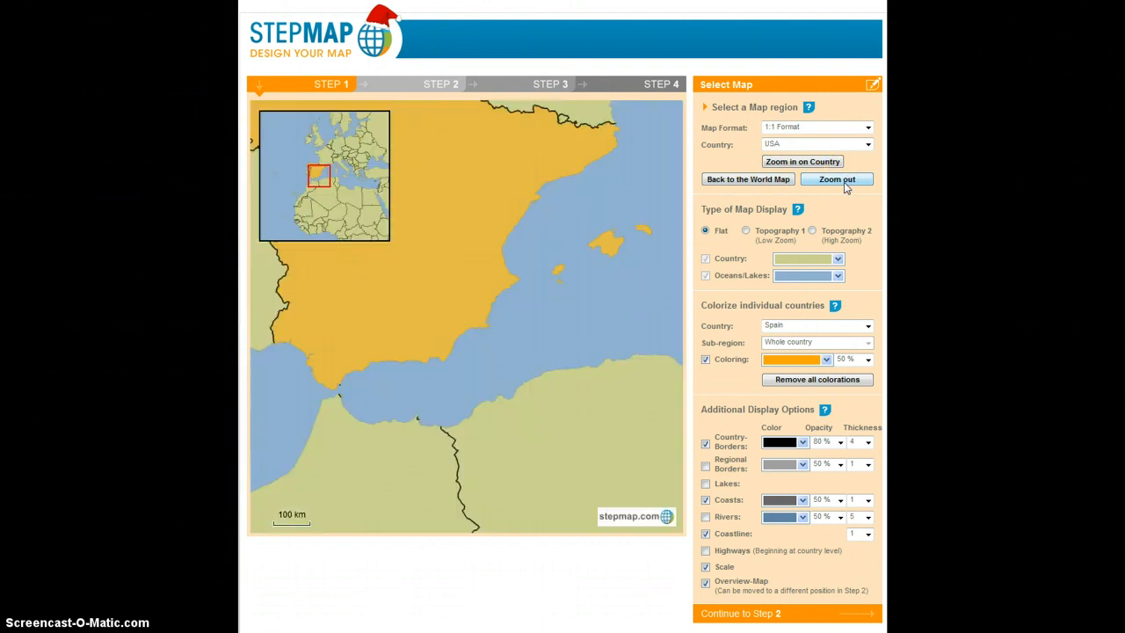
{"action": "left_click", "coordinate": [843, 182]}
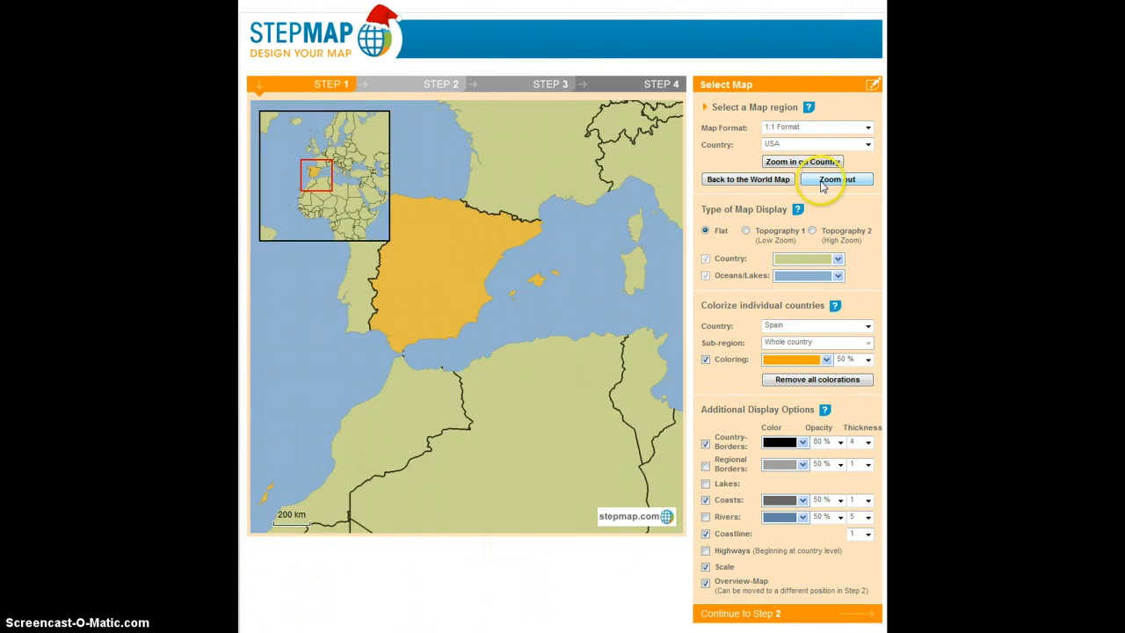
{"action": "left_click", "coordinate": [745, 181]}
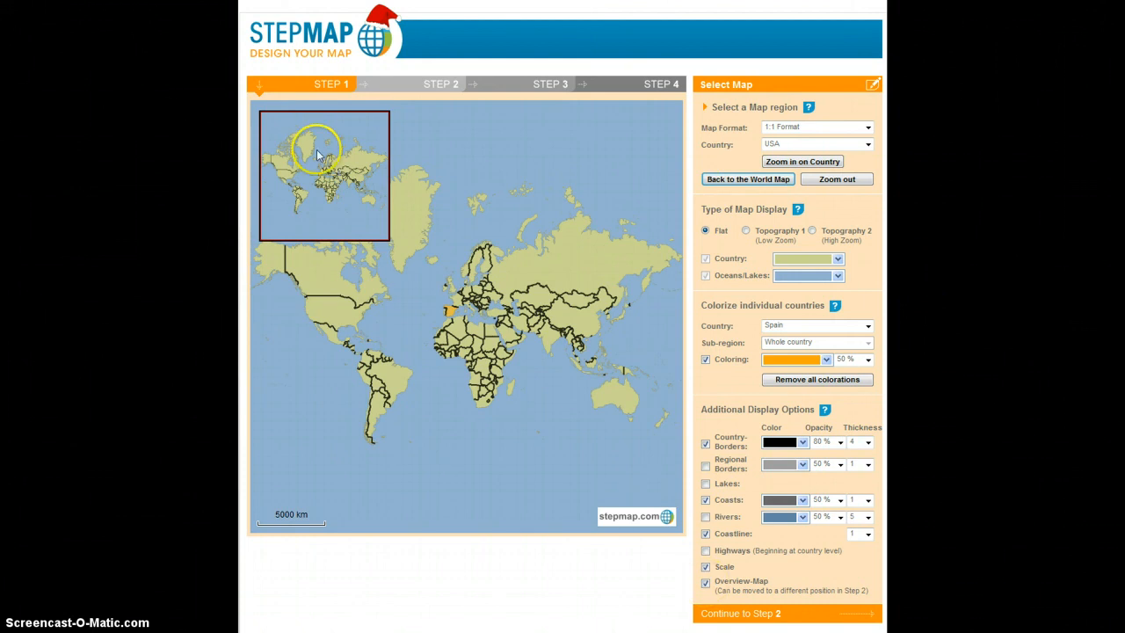
Turn off the Overview-Map and zoom in on central Europe around Germany.
{"action": "left_click", "coordinate": [706, 585]}
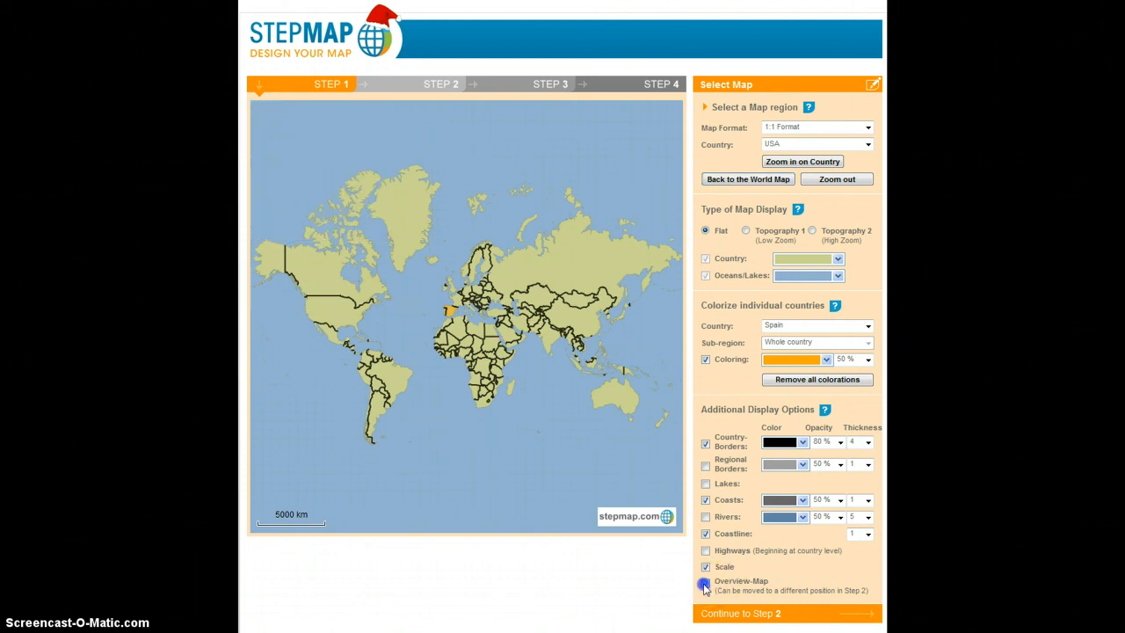
{"action": "scroll", "coordinate": [492, 312], "scroll_direction": "up", "scroll_amount": 8}
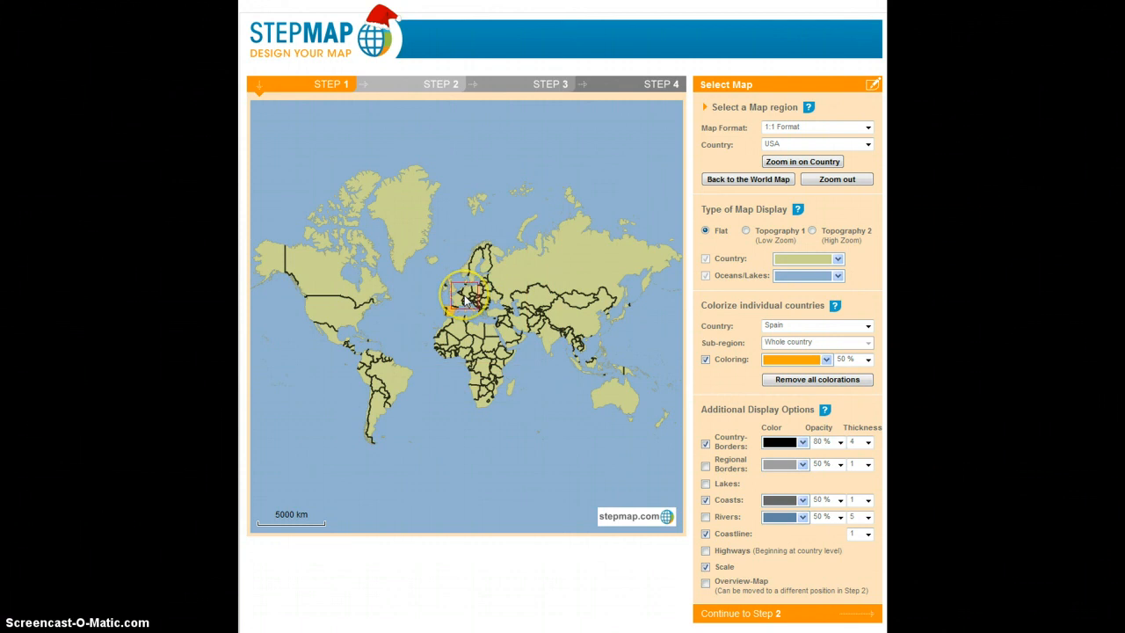
{"action": "left_click", "coordinate": [468, 295]}
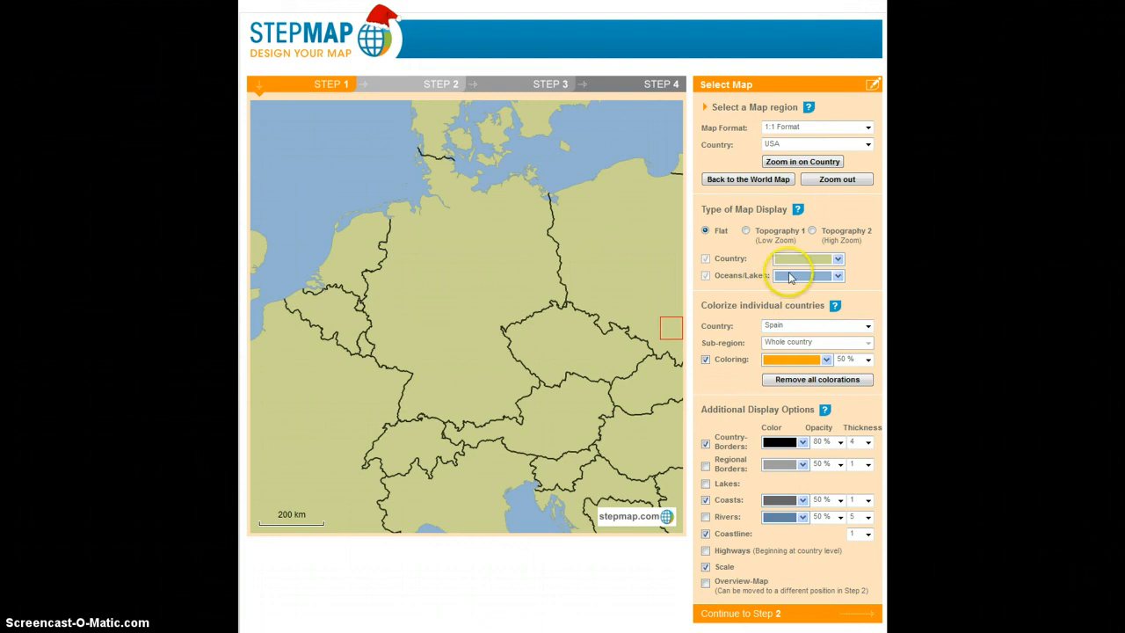
Colorize the whole of Germany in orange at 50 % opacity.
{"action": "left_click", "coordinate": [786, 326]}
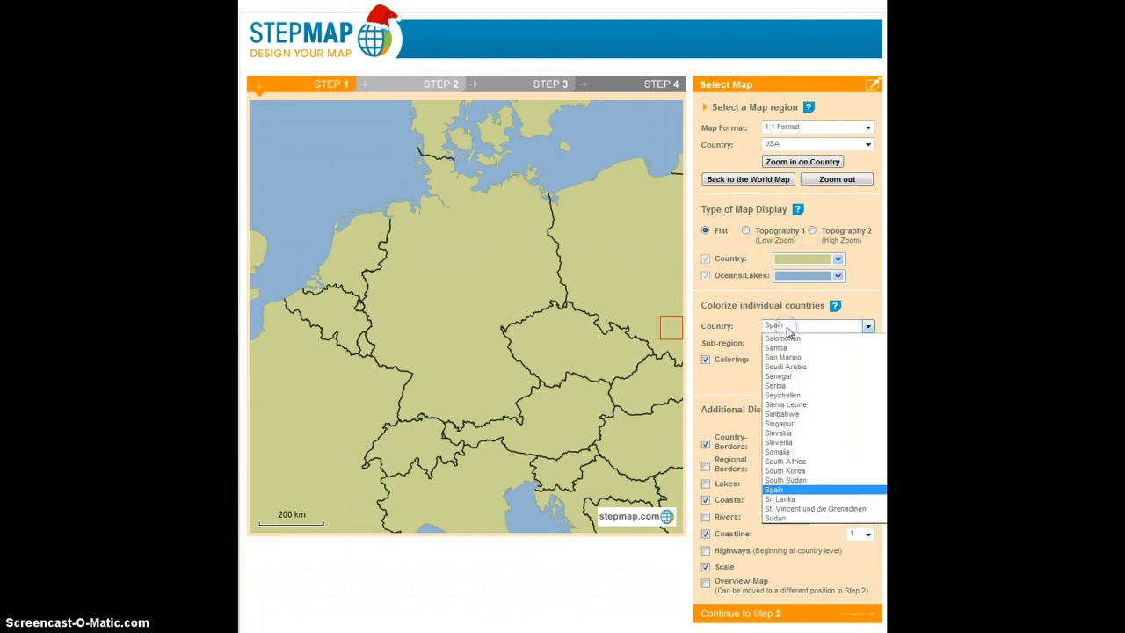
{"action": "key", "text": "g"}
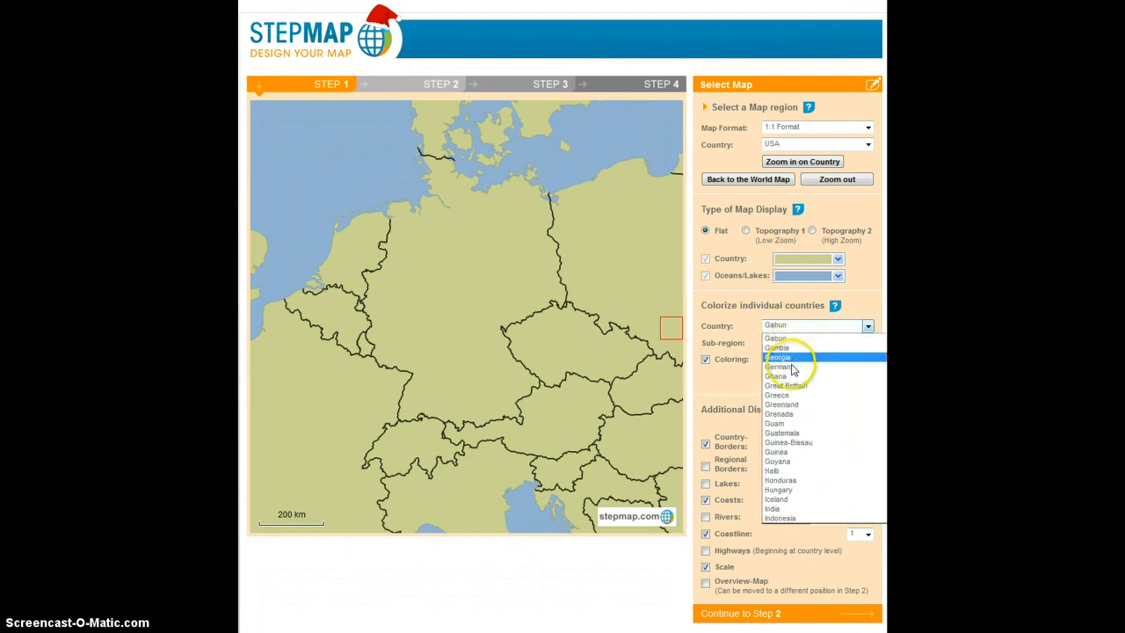
{"action": "left_click", "coordinate": [786, 367]}
{"action": "left_click", "coordinate": [705, 359]}
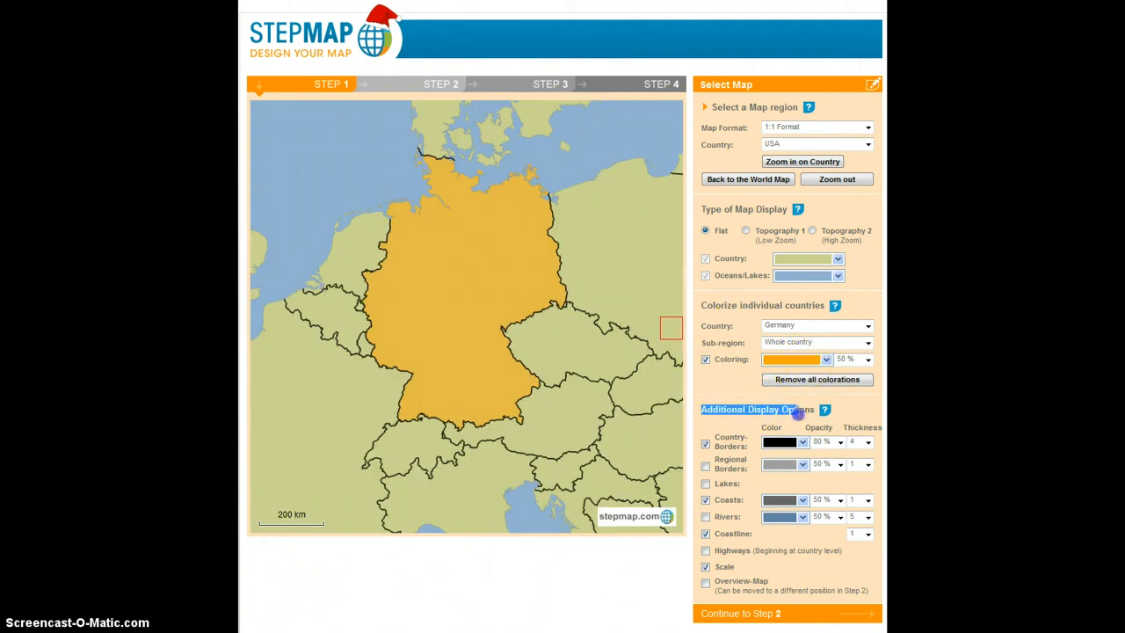
Turn off the country borders, coasts and coastline on the map.
{"action": "left_click", "coordinate": [705, 443]}
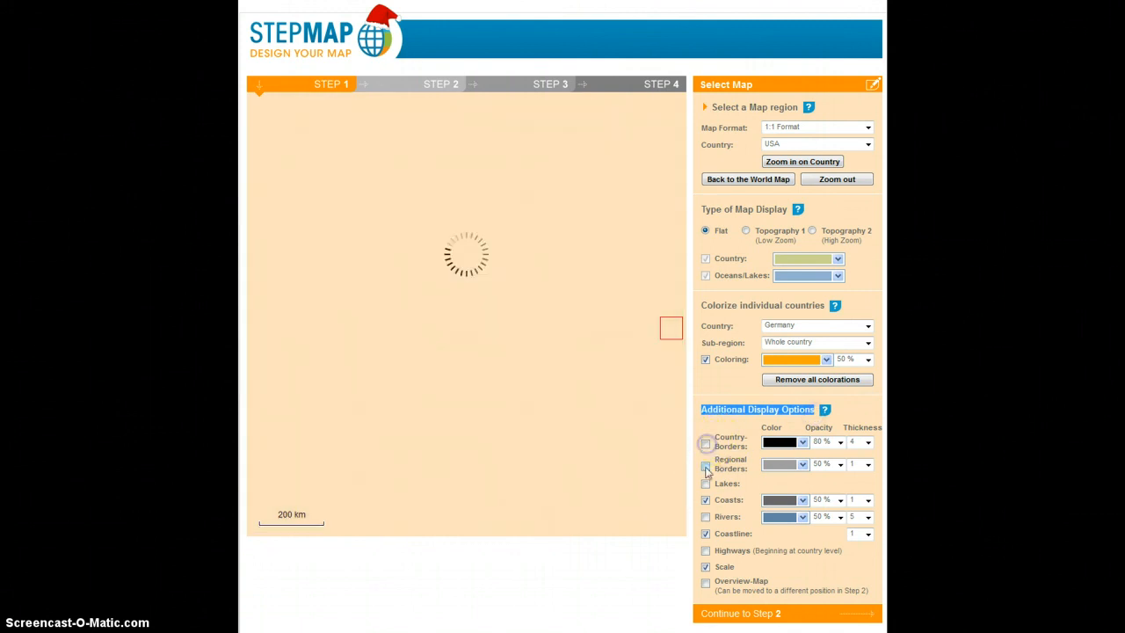
{"action": "left_click", "coordinate": [705, 534]}
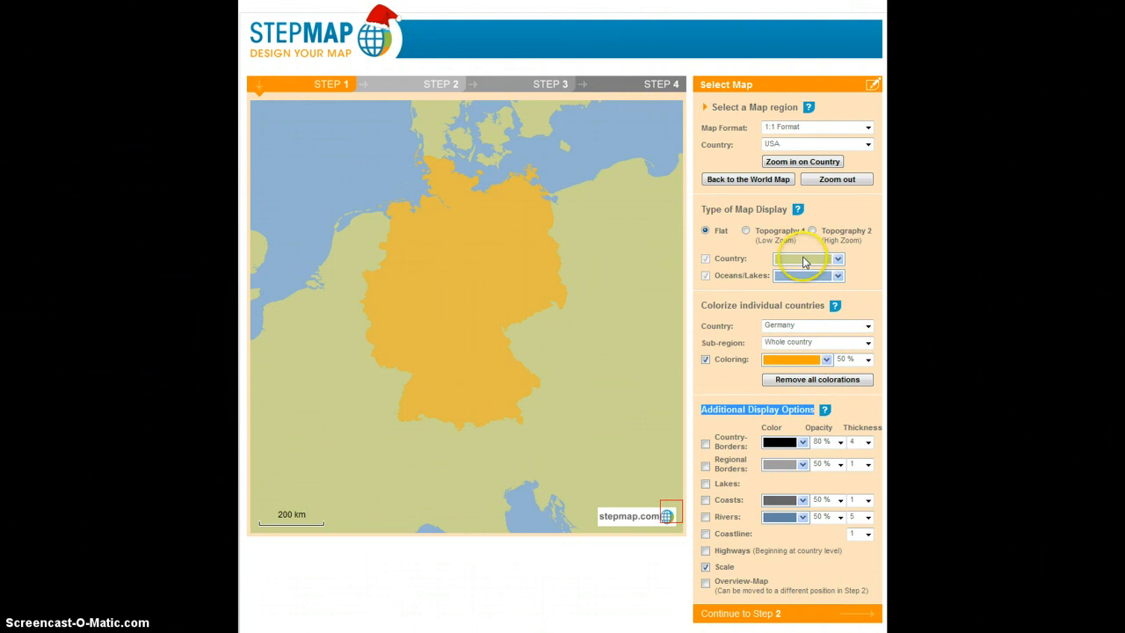
Set the general country color and the oceans/lakes color to white, and zoom in closer on Germany.
{"action": "left_click", "coordinate": [737, 258]}
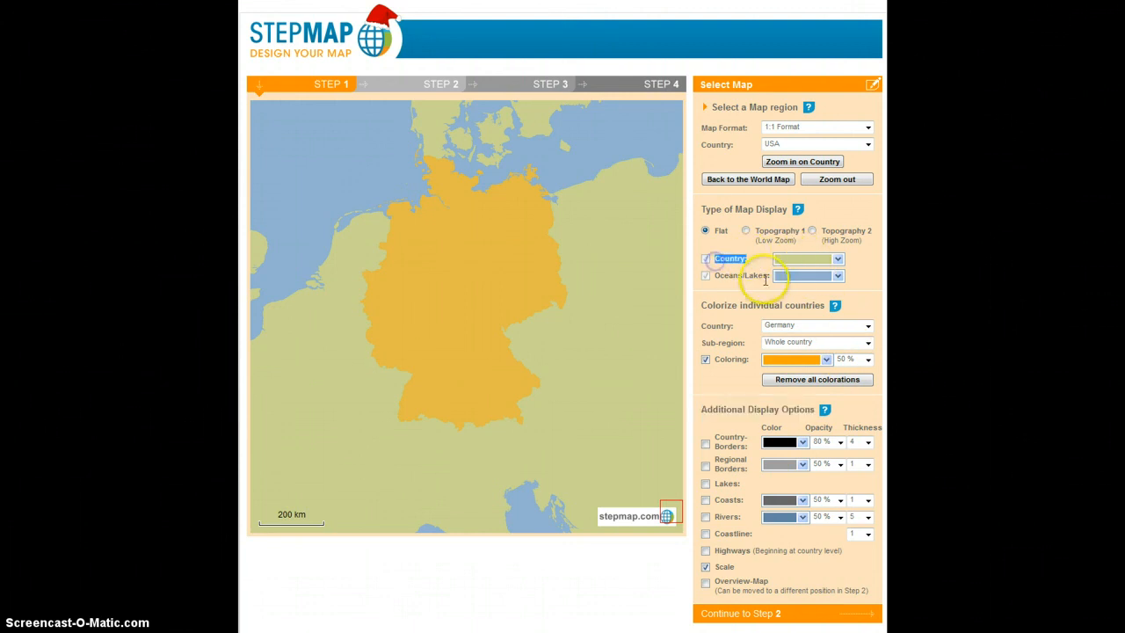
{"action": "left_click_drag", "start_coordinate": [765, 277], "coordinate": [731, 276]}
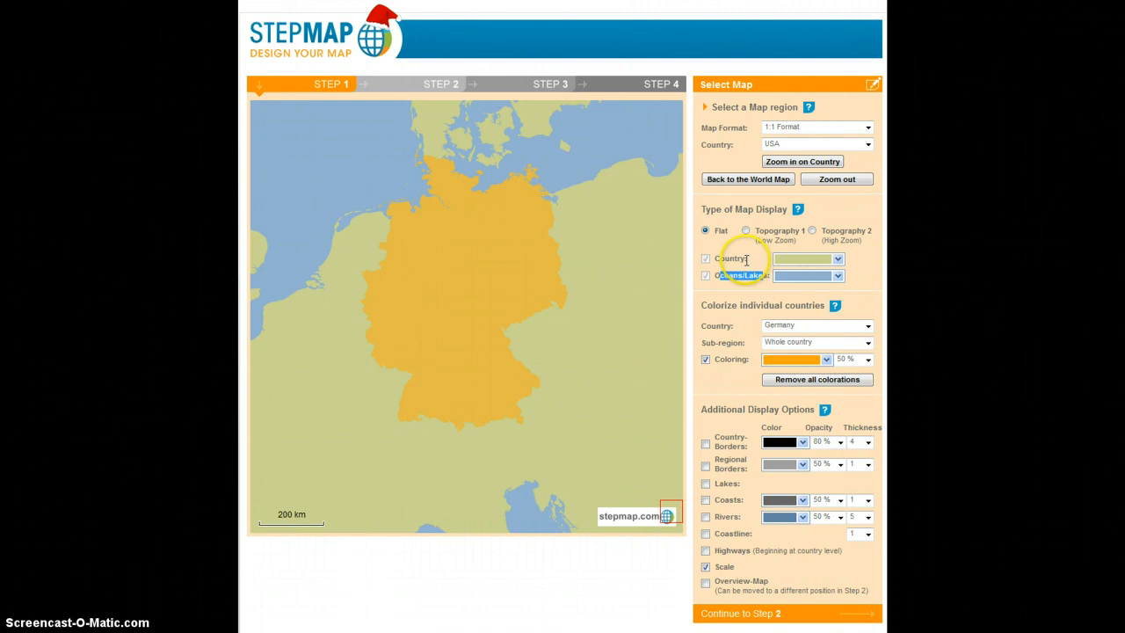
{"action": "left_click_drag", "start_coordinate": [746, 260], "coordinate": [717, 259]}
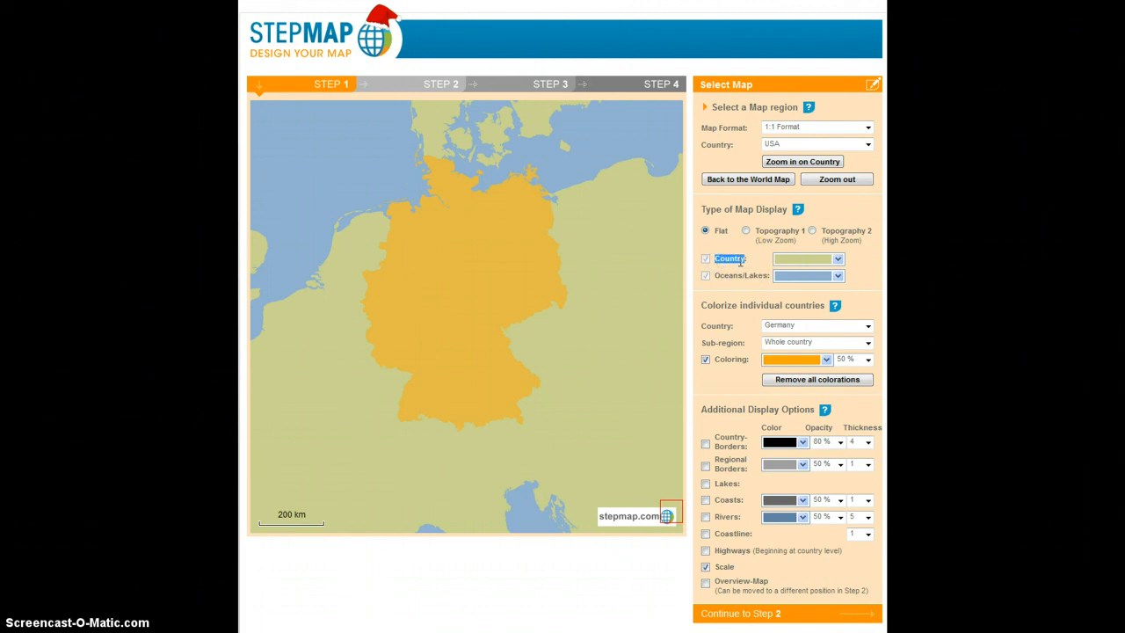
{"action": "left_click", "coordinate": [795, 262]}
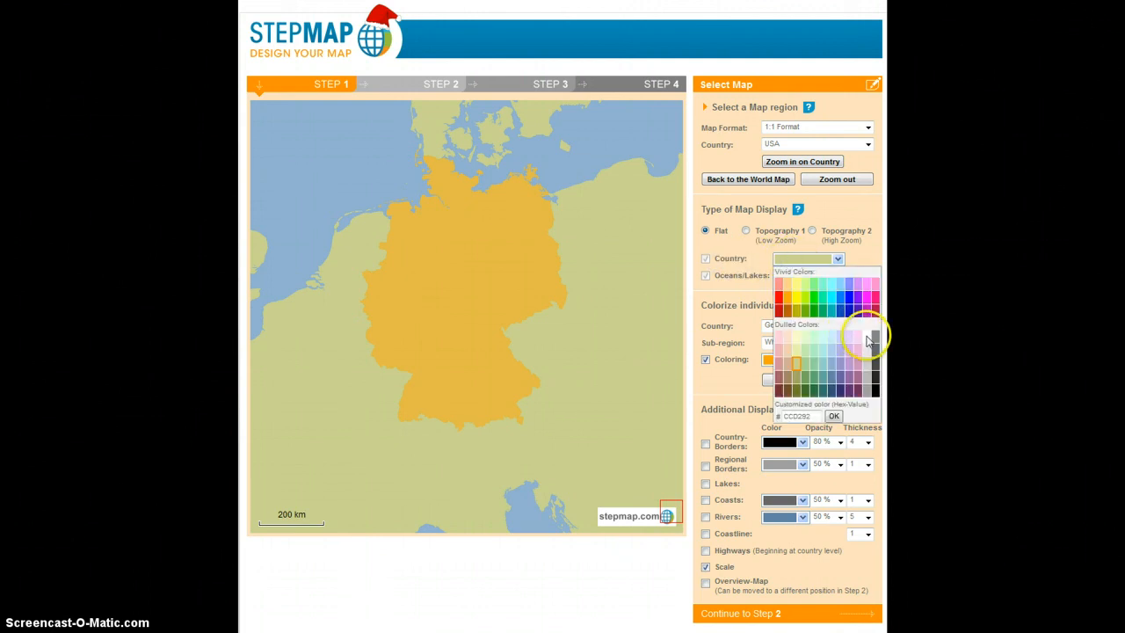
{"action": "left_click", "coordinate": [867, 339]}
{"action": "left_click", "coordinate": [804, 275]}
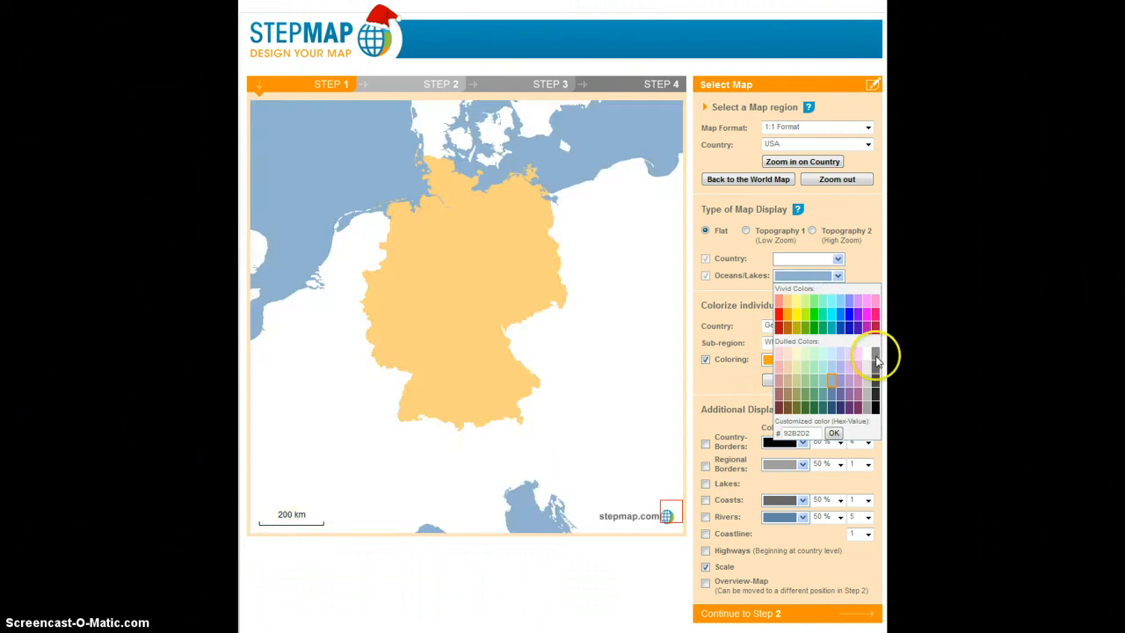
{"action": "left_click", "coordinate": [875, 357]}
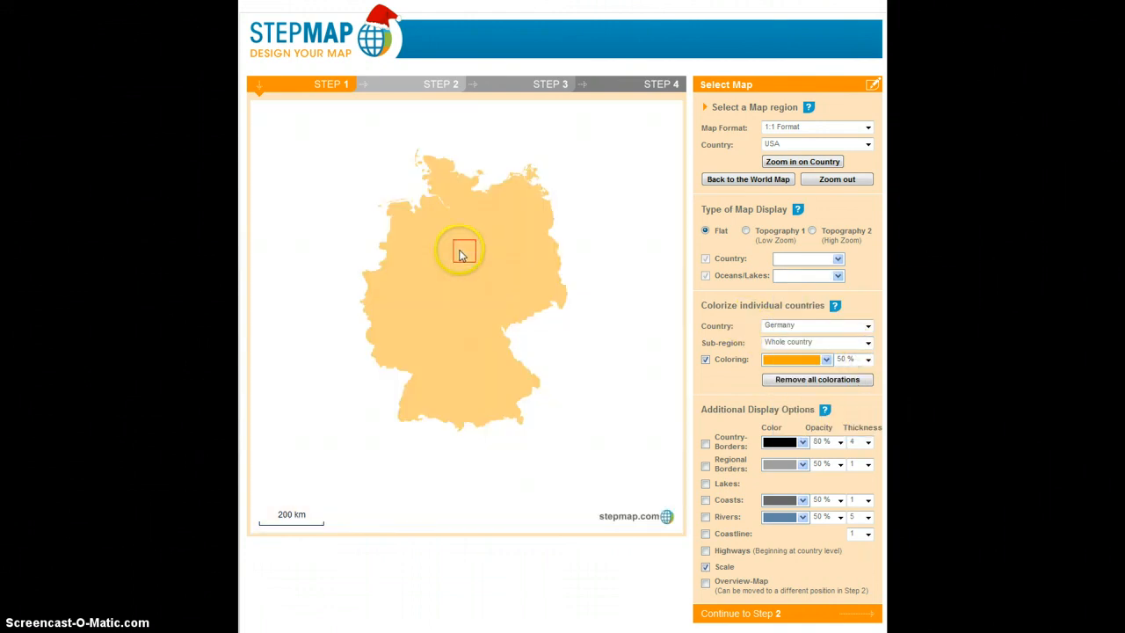
{"action": "left_click", "coordinate": [464, 295]}
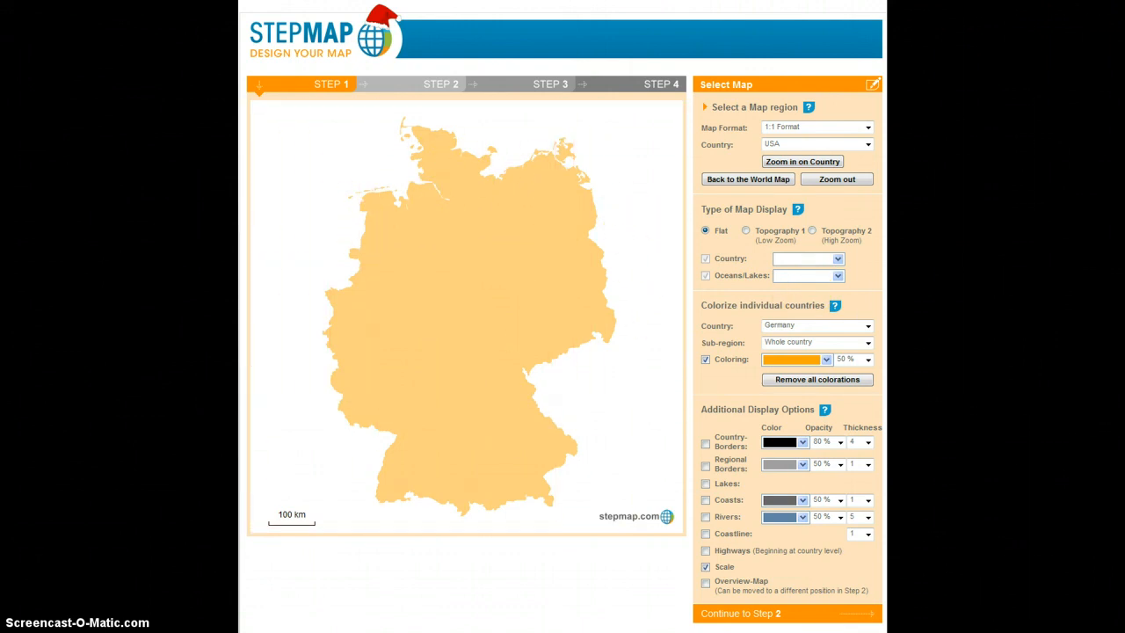
Colorize Germany's sub-region Bavaria in dark red at 50 % opacity.
{"action": "left_click", "coordinate": [785, 343]}
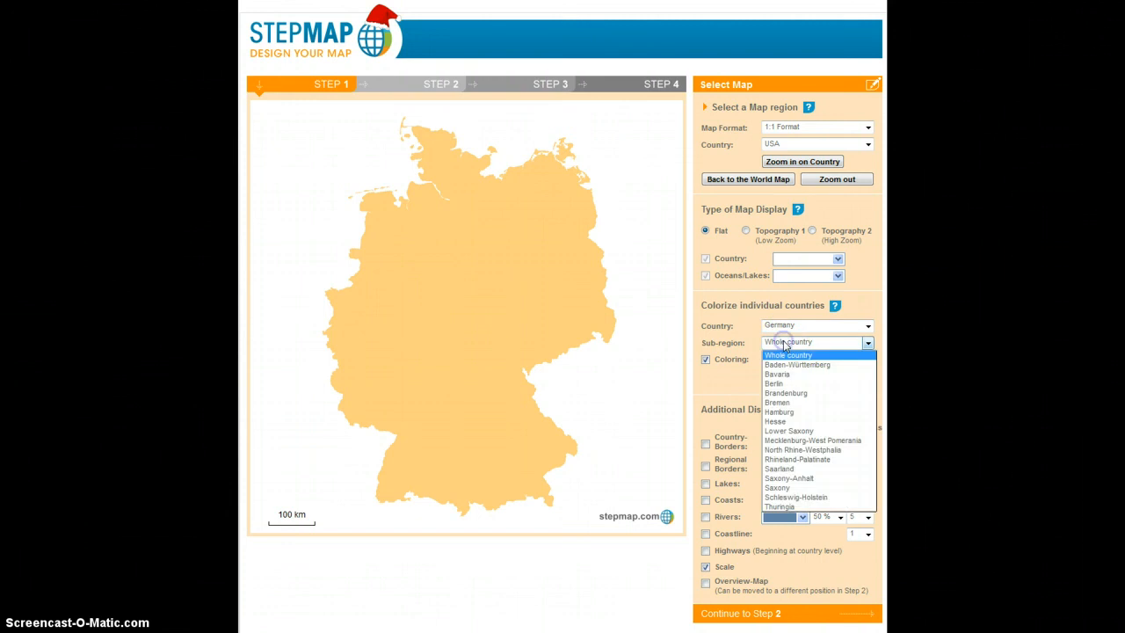
{"action": "left_click", "coordinate": [785, 352]}
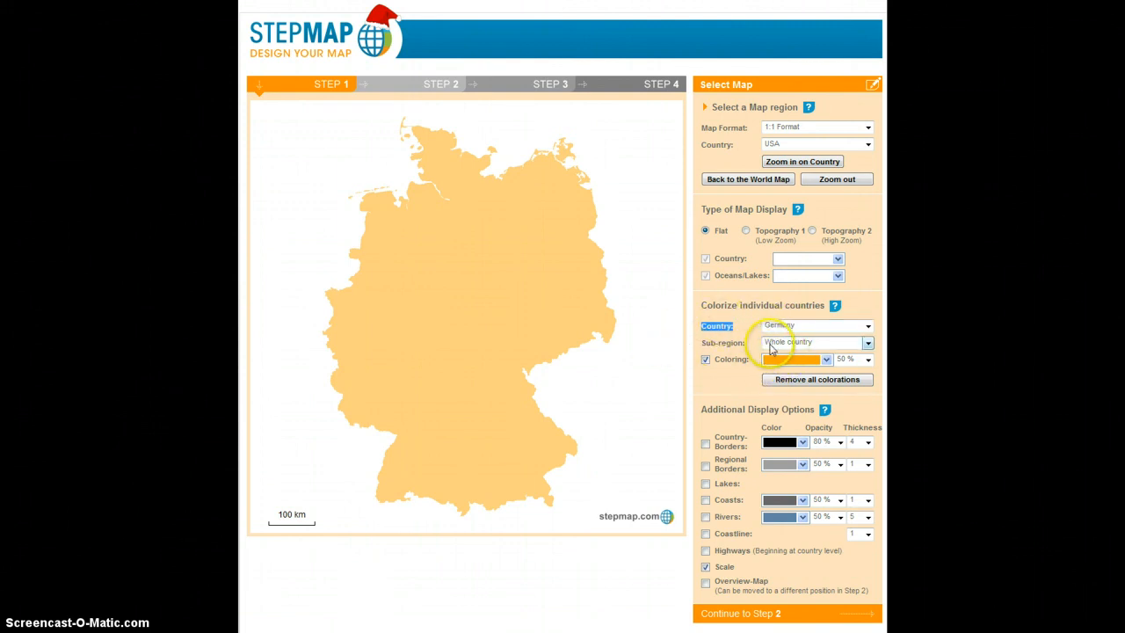
{"action": "left_click_drag", "start_coordinate": [747, 344], "coordinate": [725, 343]}
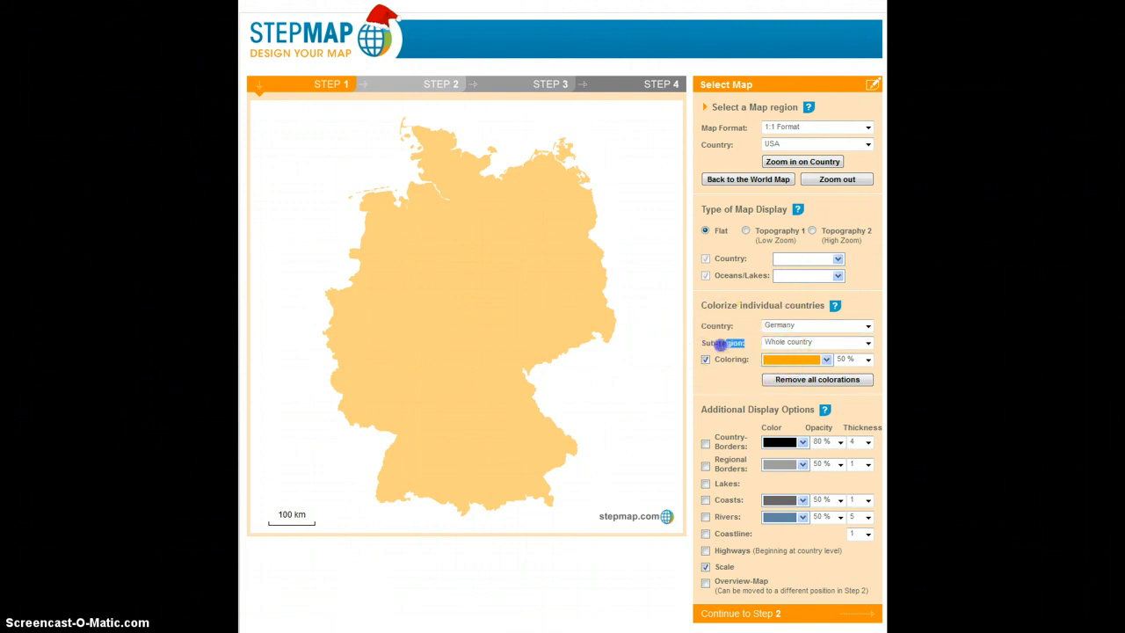
{"action": "left_click", "coordinate": [785, 343]}
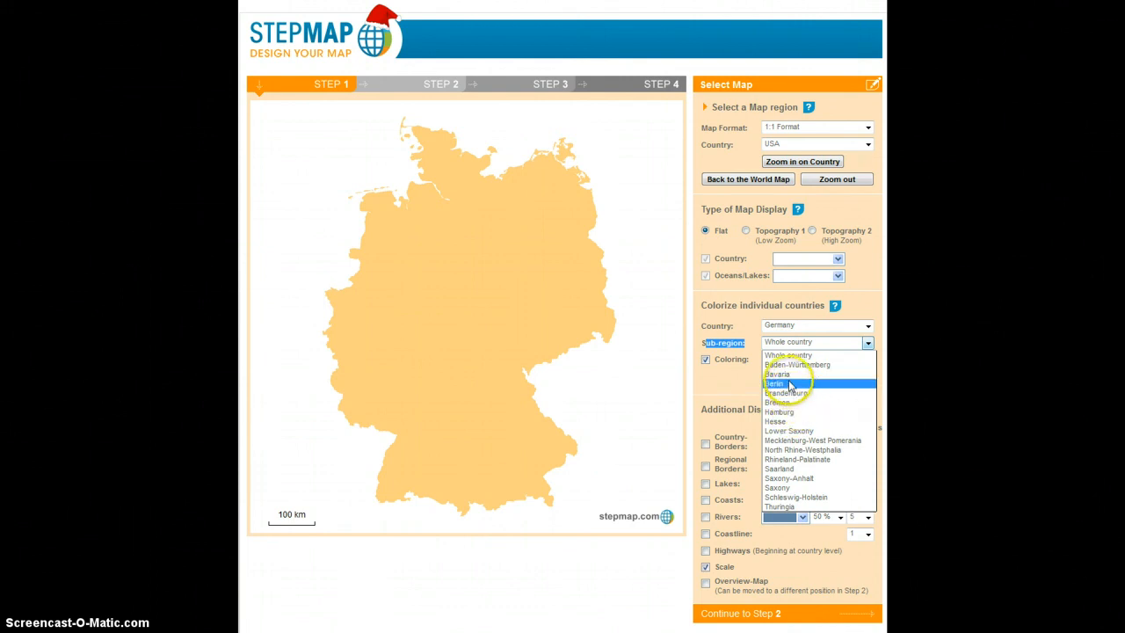
{"action": "left_click", "coordinate": [782, 374]}
{"action": "left_click", "coordinate": [785, 363]}
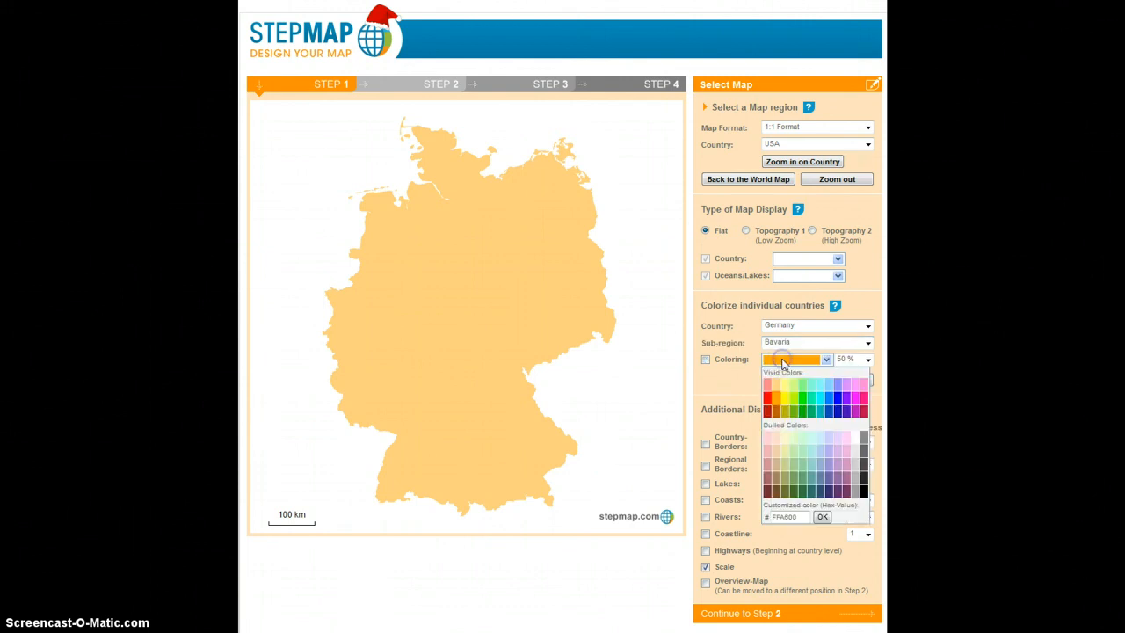
{"action": "left_click", "coordinate": [768, 411]}
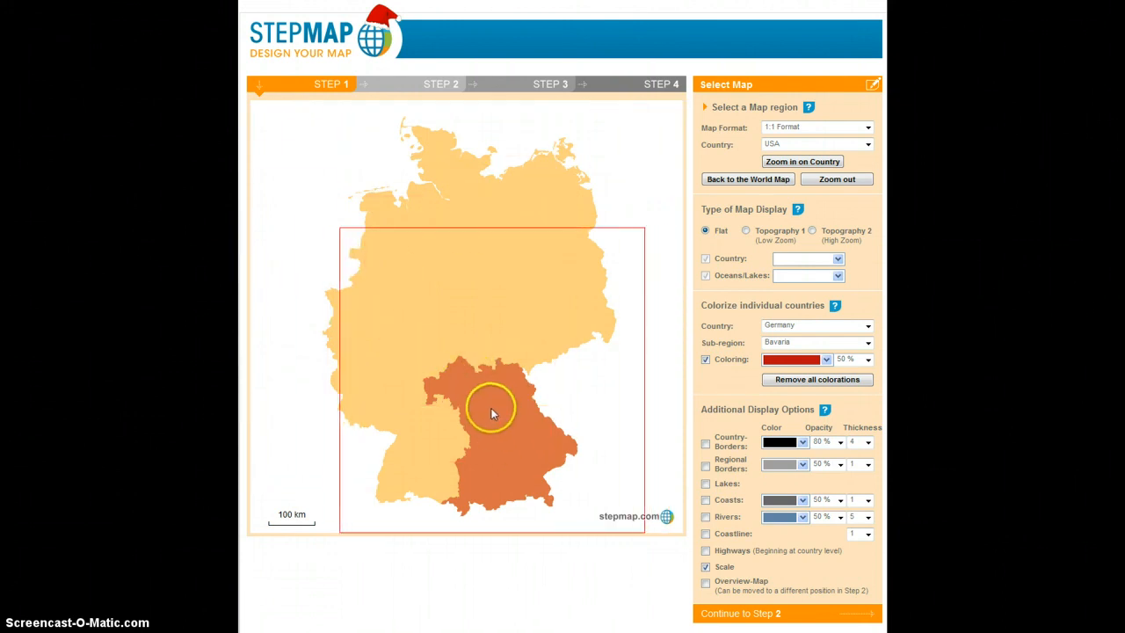
Colorize Germany's sub-region Hesse in dark green at 50 % opacity.
{"action": "left_click", "coordinate": [783, 344]}
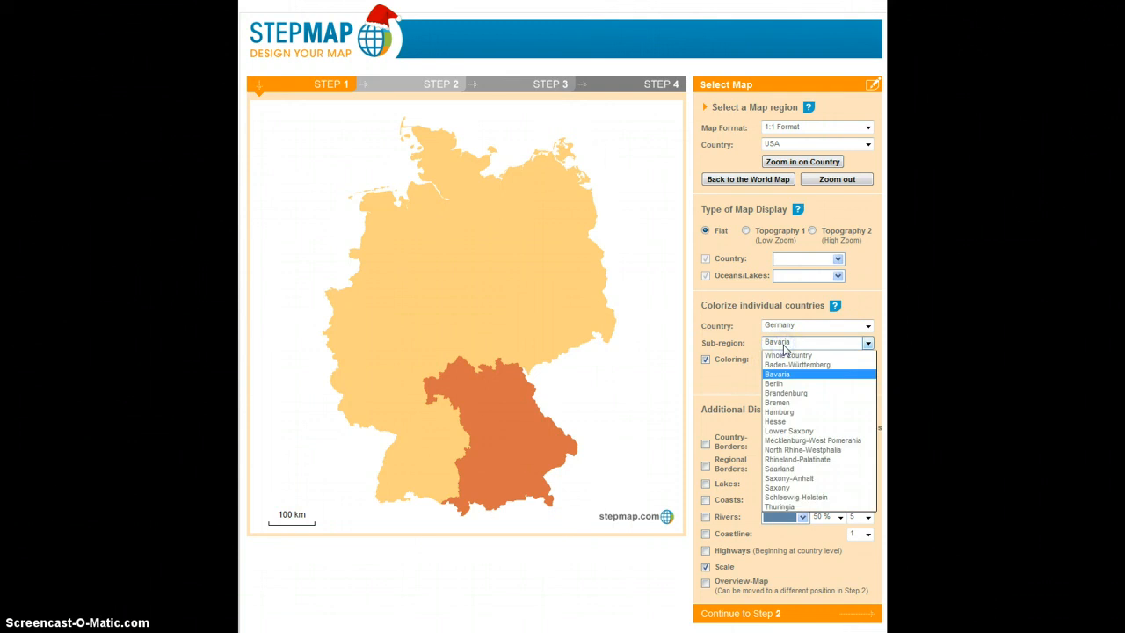
{"action": "left_click", "coordinate": [779, 421]}
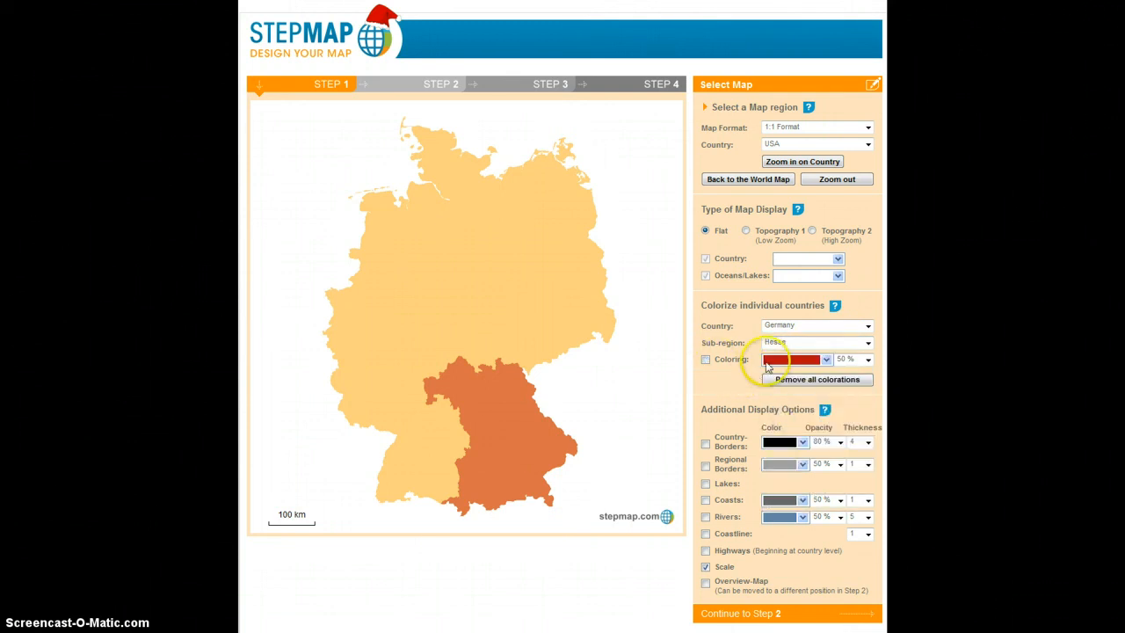
{"action": "left_click", "coordinate": [777, 362]}
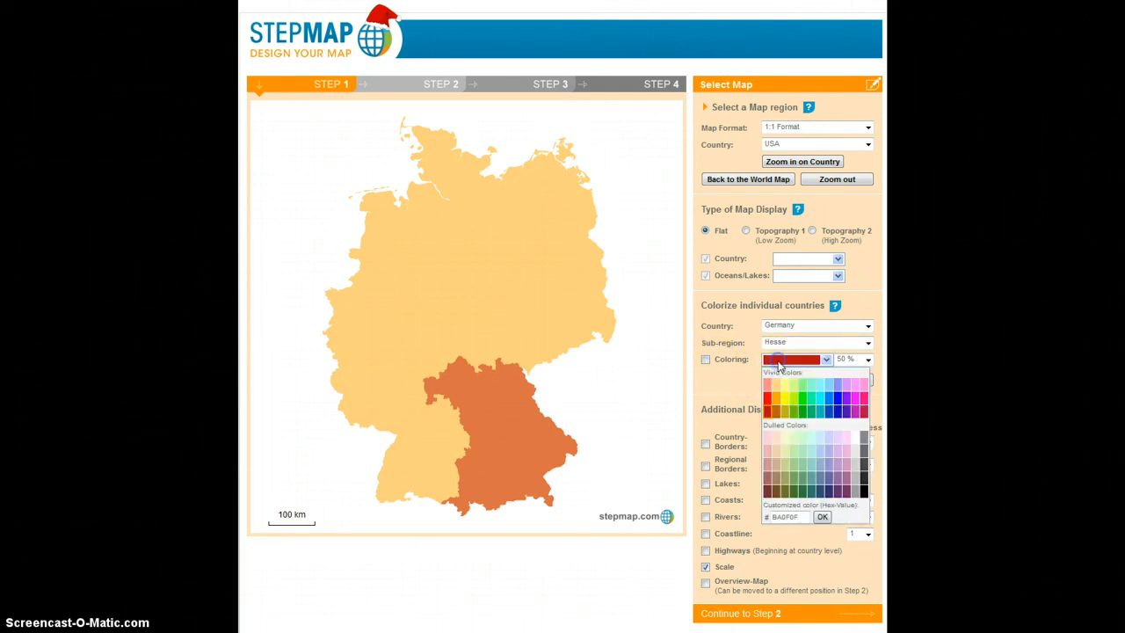
{"action": "left_click", "coordinate": [794, 489]}
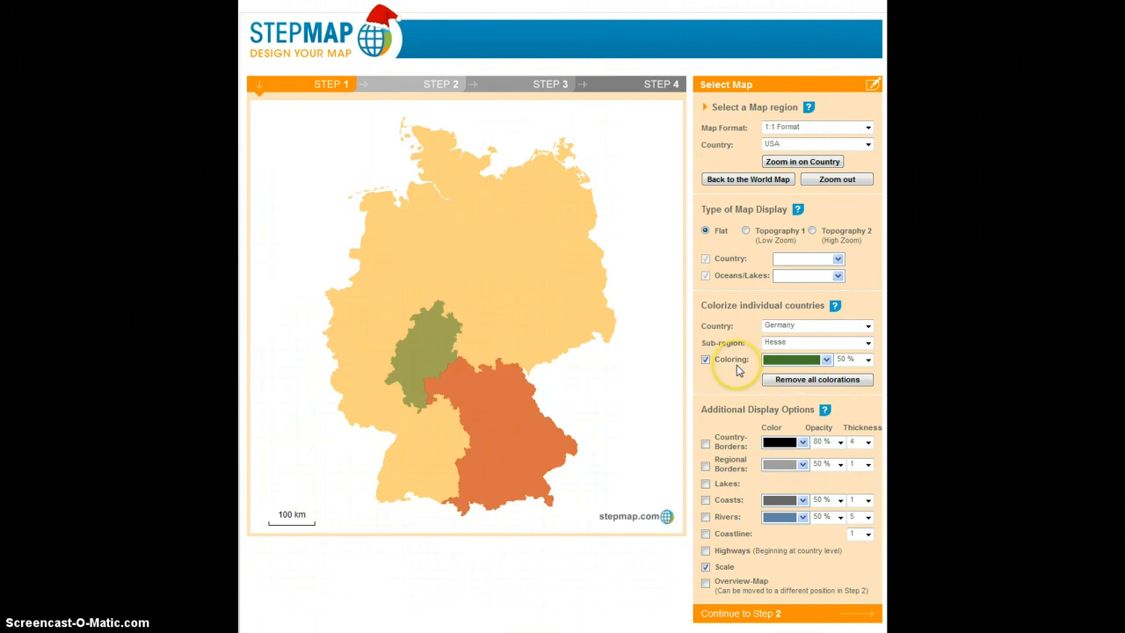